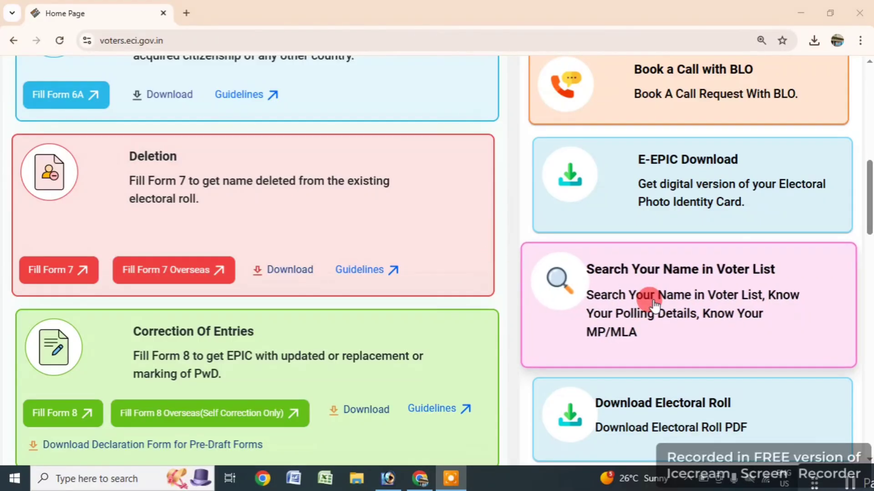
# - Scroll to the top of the portal home page and open a Google new tab beside it
pyautogui.scroll(10, 488, 184)
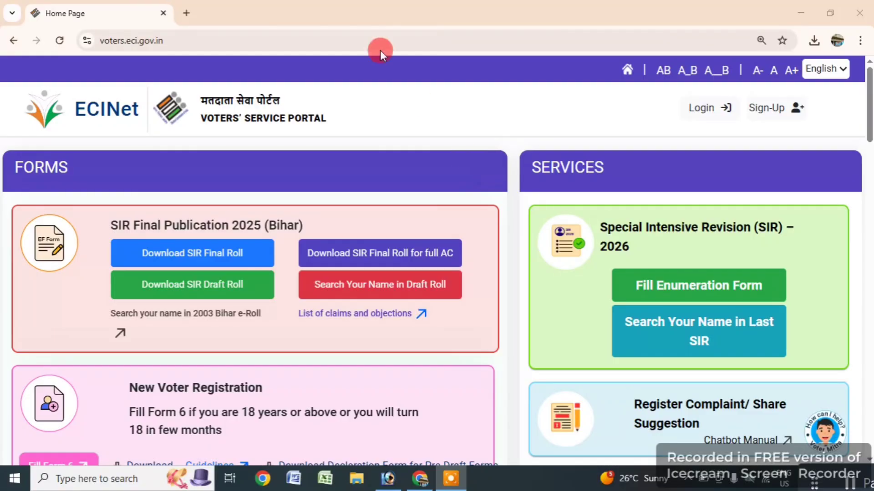
pyautogui.click(187, 11)
pyautogui.hotkey('ctrl', 'w')
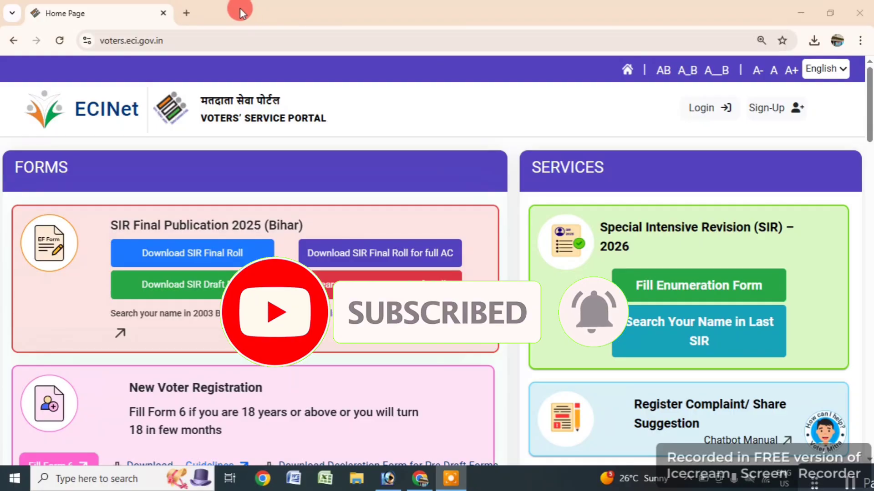
pyautogui.click(186, 13)
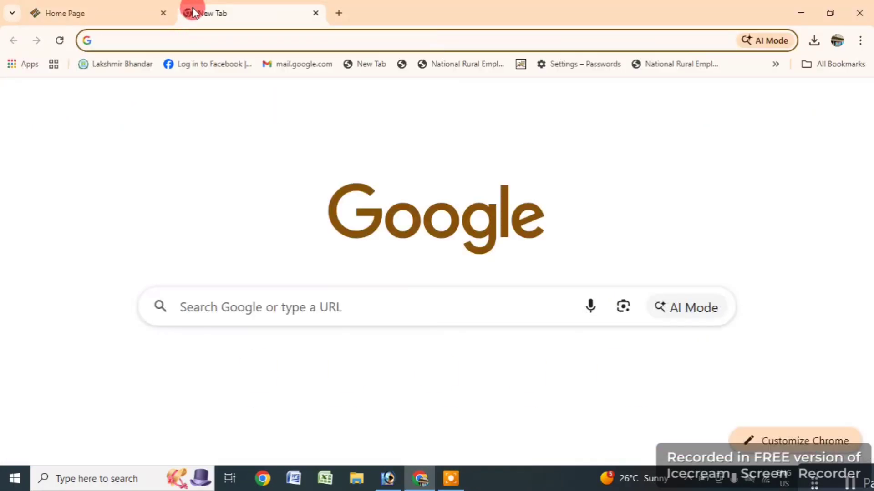
# - Load voters.eci.gov.in by typing 'vo' and accepting the address autocomplete
pyautogui.click(207, 40)
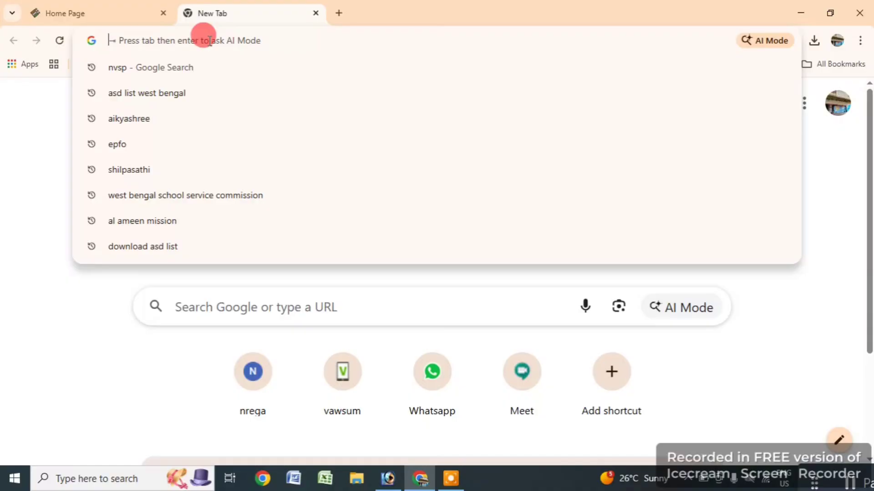
pyautogui.write('vo')
pyautogui.press('Right')
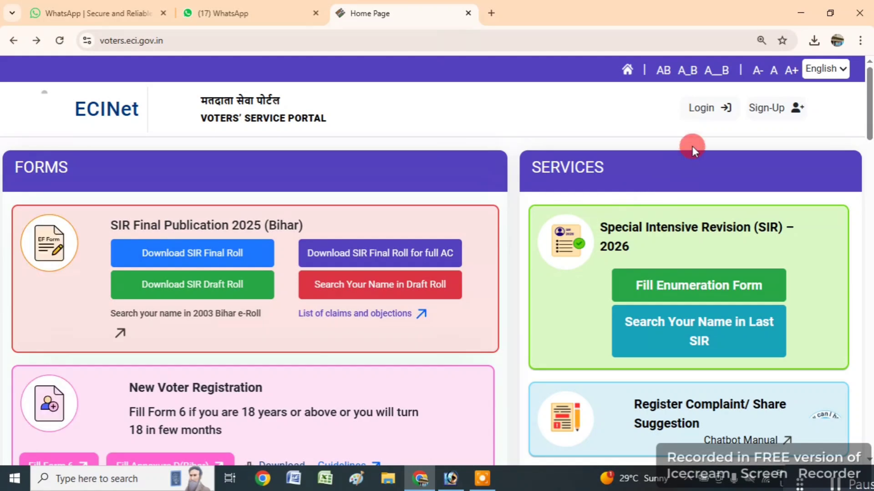
# - Start Sign-Up by entering the mobile number and captcha, then continue
pyautogui.click(758, 105)
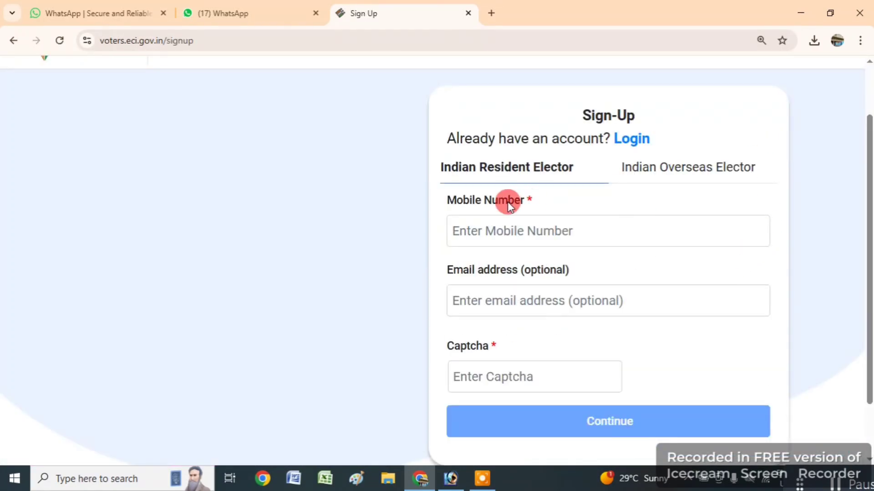
pyautogui.click(495, 223)
pyautogui.write('7')
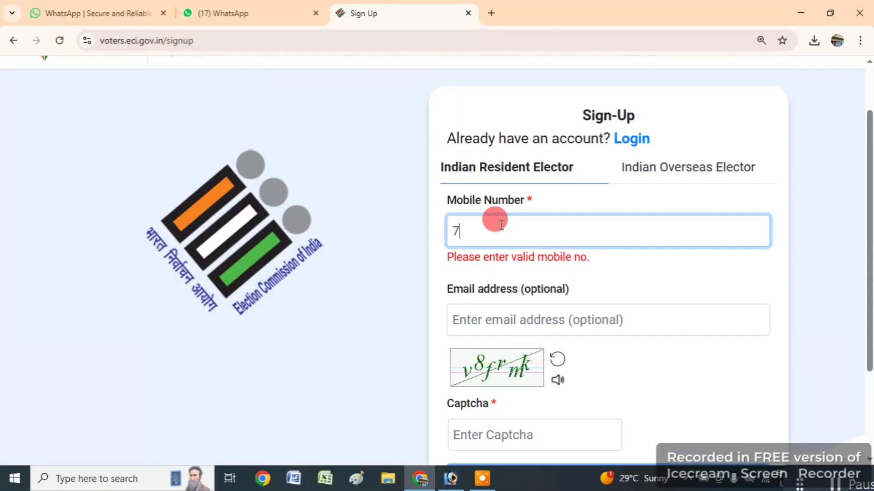
pyautogui.write('0019')
pyautogui.press('BackSpace')
pyautogui.press('BackSpace')
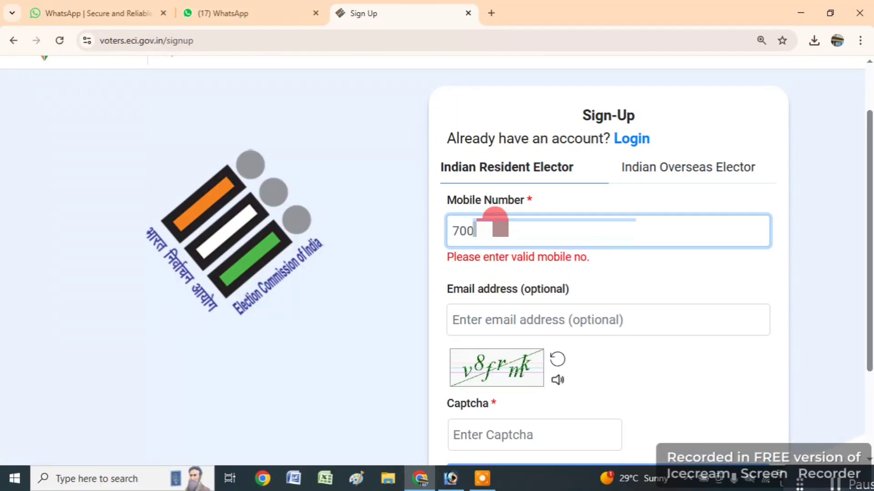
pyautogui.write('0')
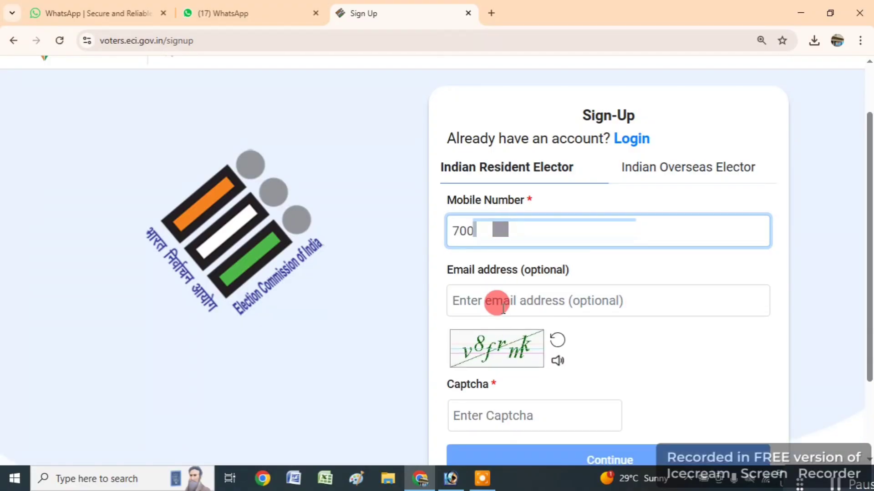
pyautogui.scroll(-1, 500, 314)
pyautogui.scroll(-1, 501, 319)
pyautogui.click(484, 349)
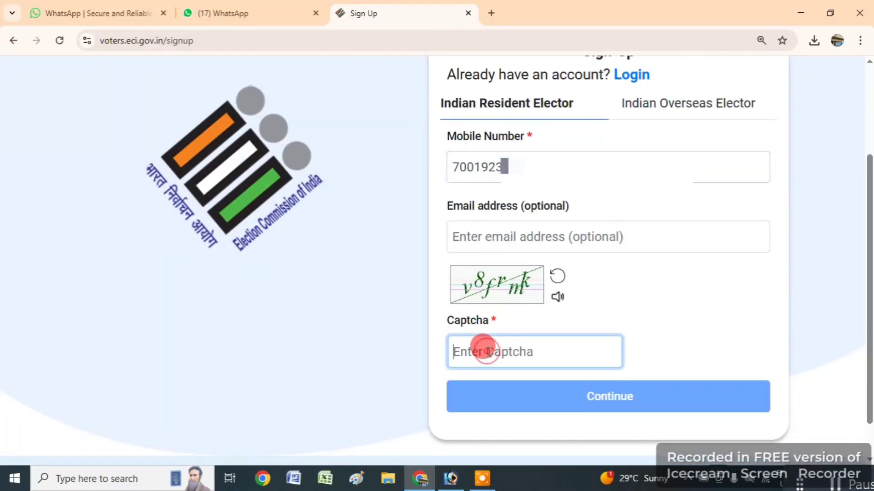
pyautogui.write('v8fr')
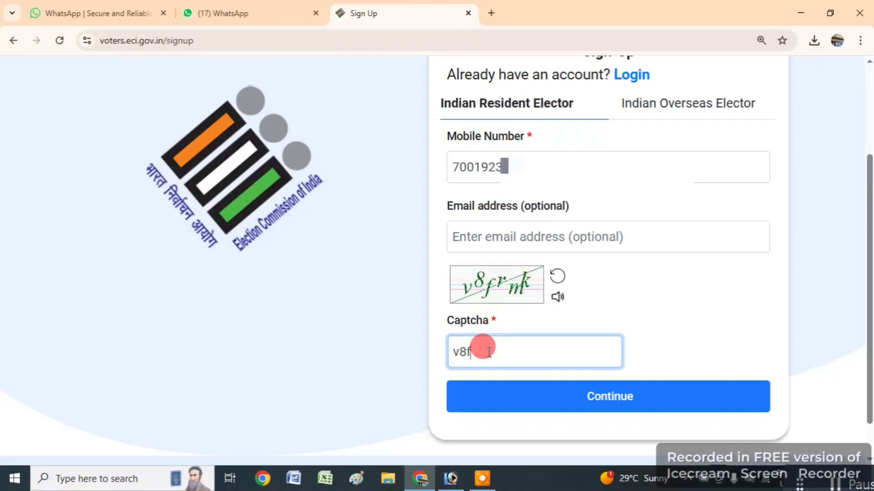
pyautogui.write('mk')
pyautogui.click(606, 400)
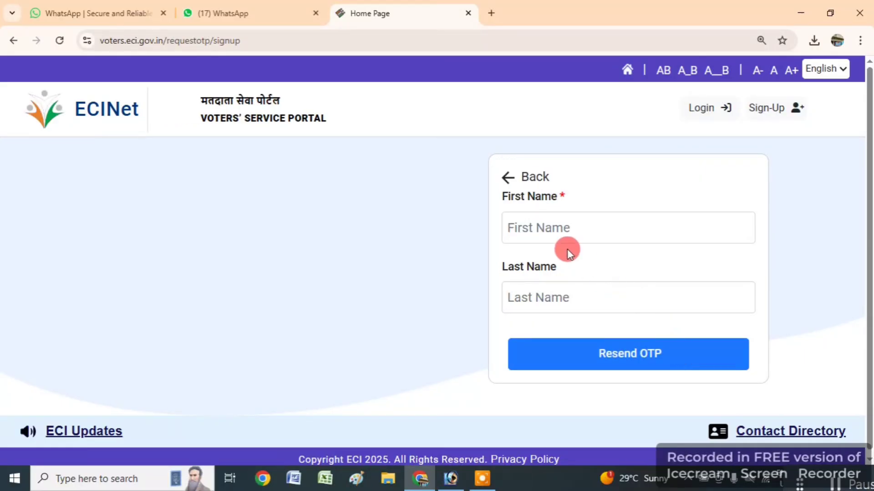
# - Enter the applicant's first and last name, verify the sign-up OTP, and proceed to Login
pyautogui.click(548, 222)
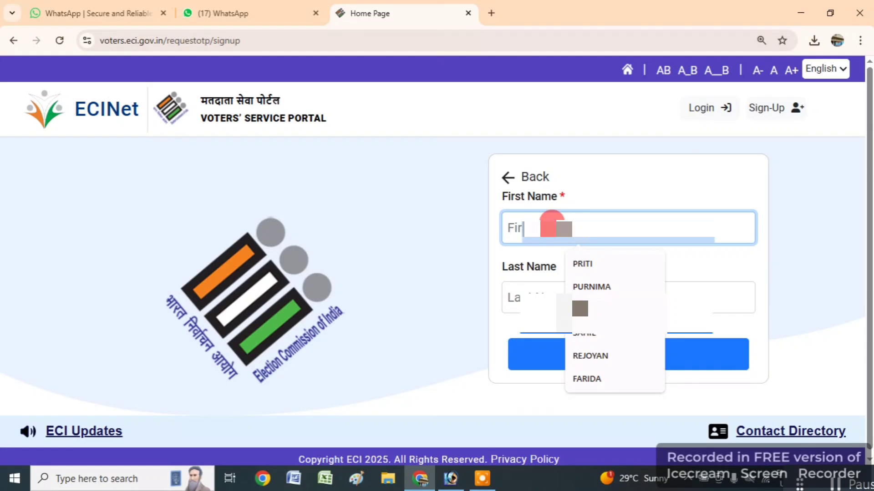
pyautogui.press('Tab')
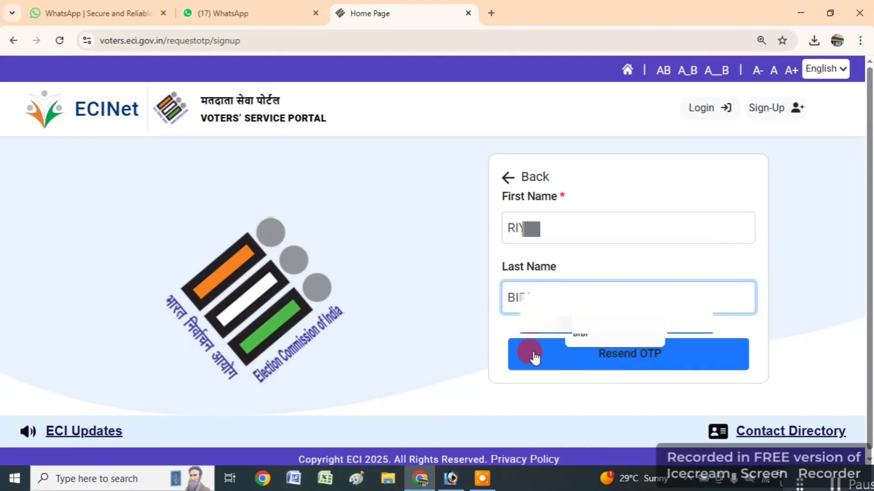
pyautogui.click(537, 359)
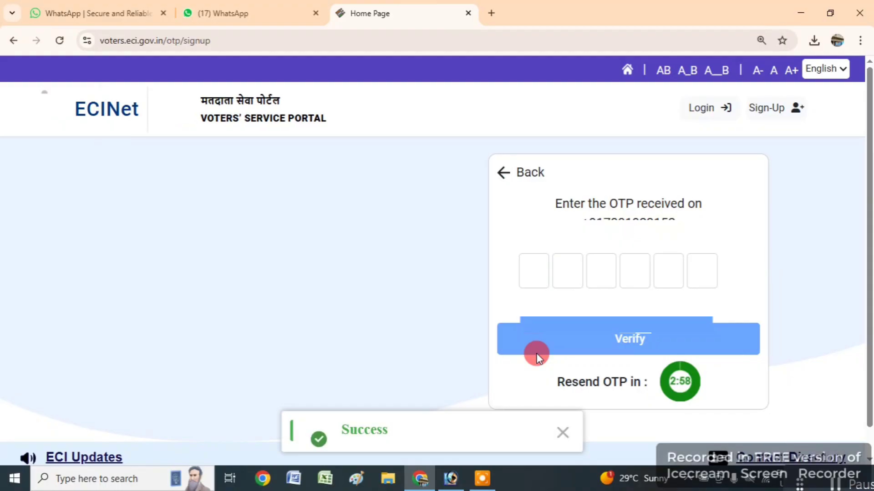
pyautogui.click(536, 273)
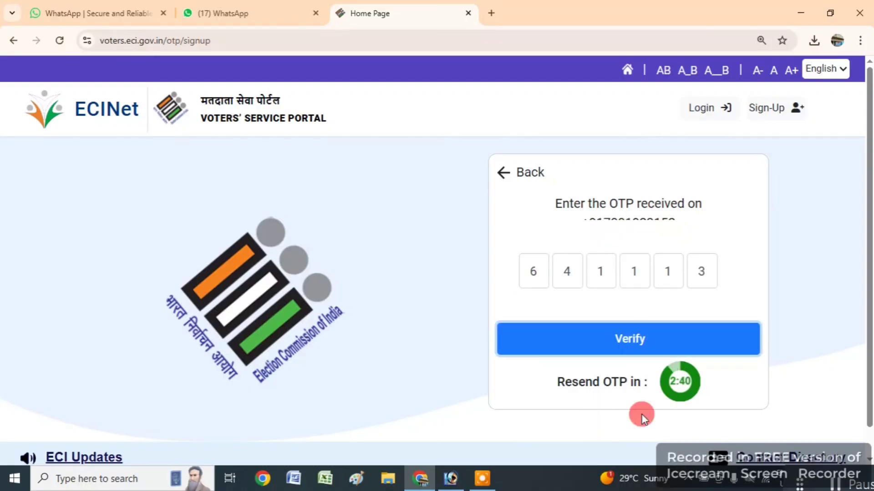
pyautogui.click(626, 345)
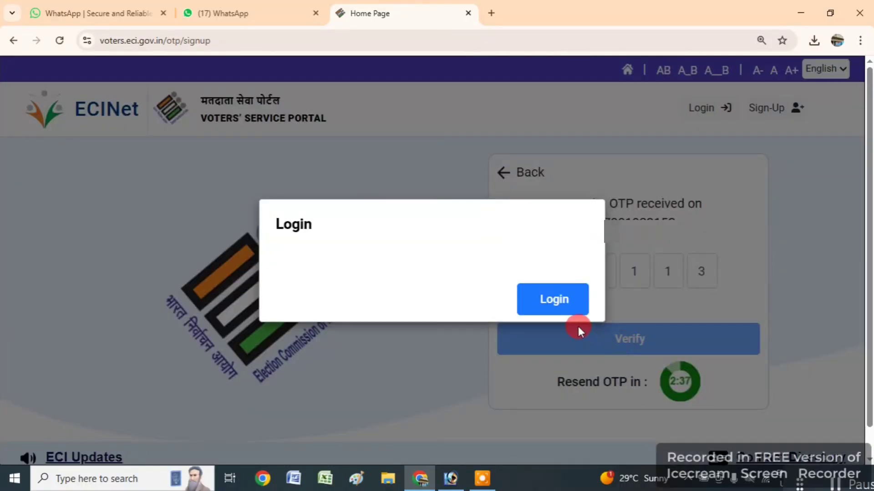
pyautogui.click(524, 296)
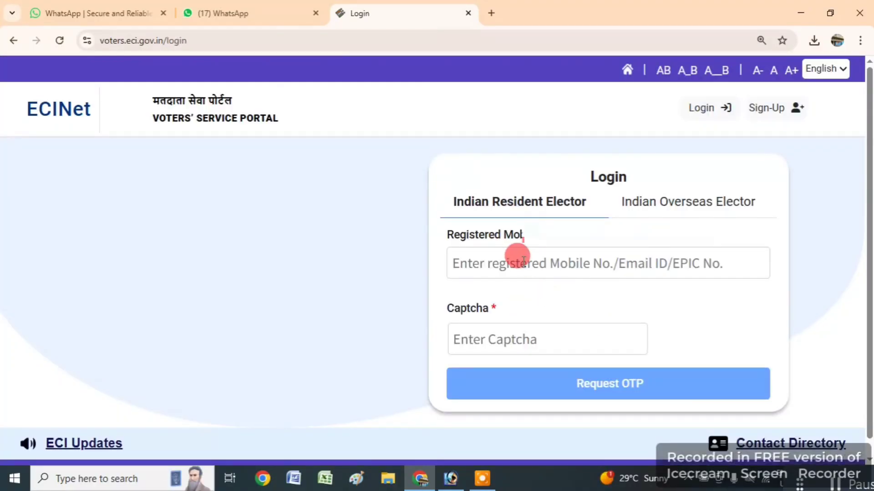
# - Log in with the registered mobile number, the captcha and a six-digit OTP
pyautogui.click(520, 261)
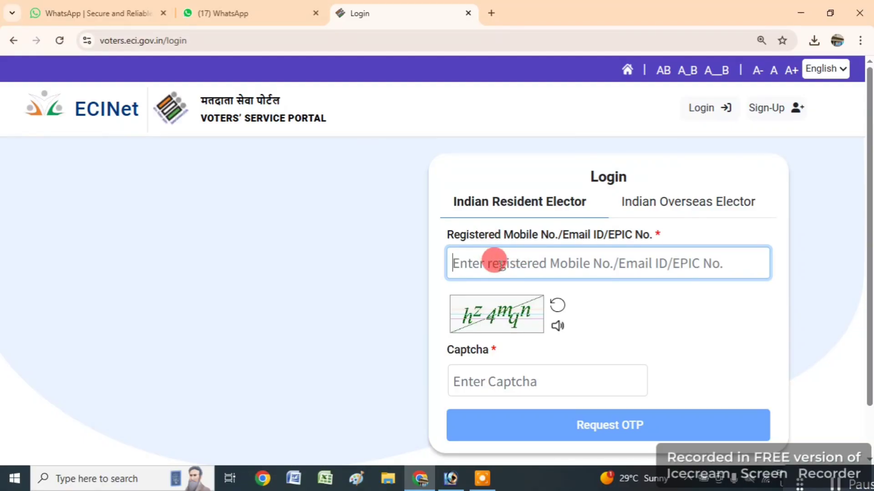
pyautogui.write('7')
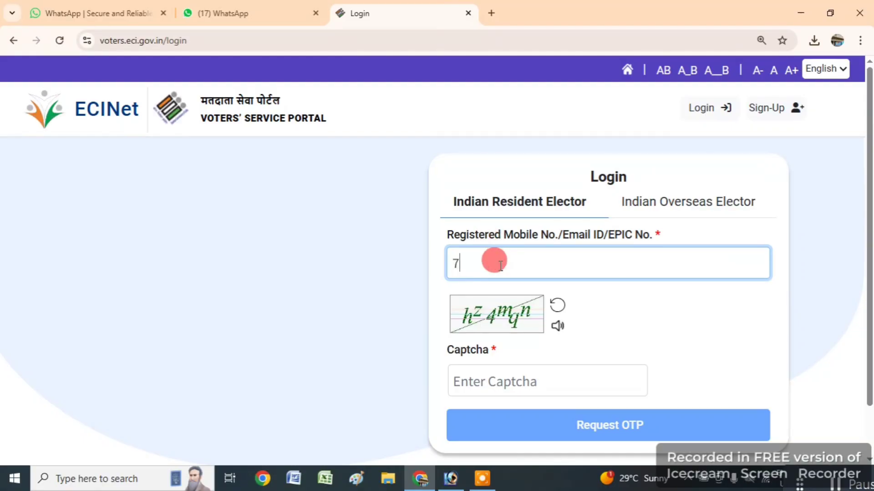
pyautogui.write('00192')
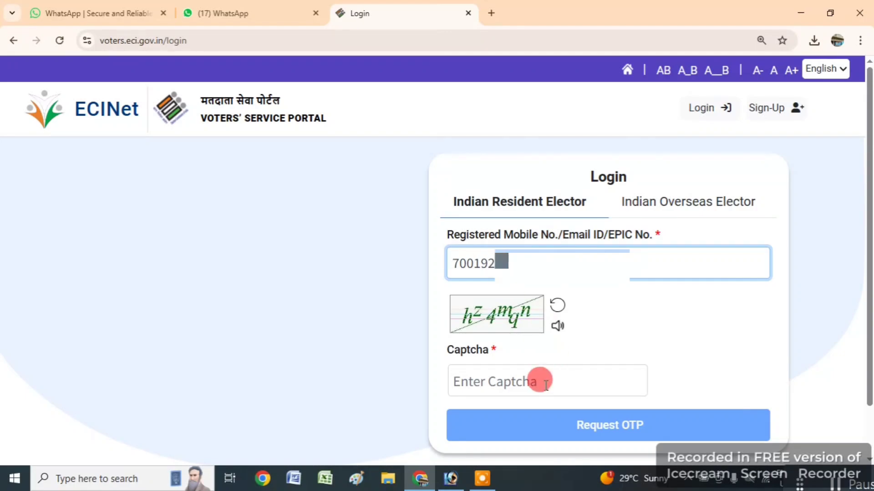
pyautogui.click(541, 382)
pyautogui.write('hz')
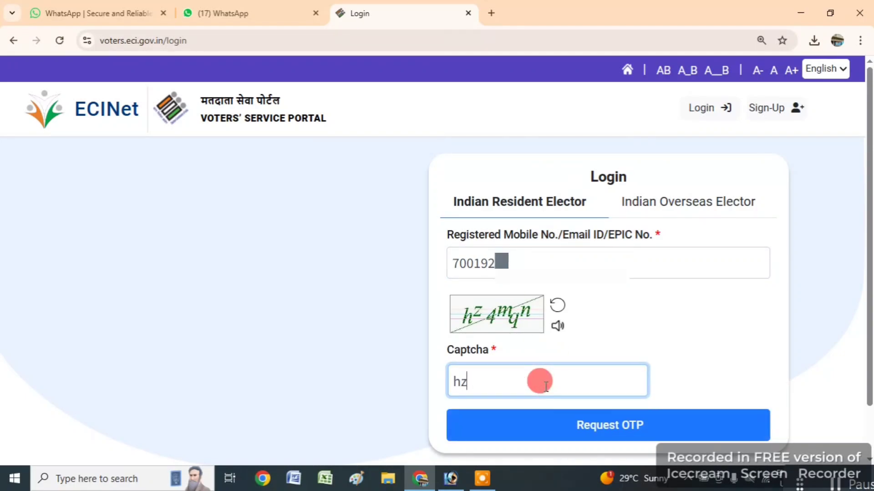
pyautogui.write('4mqn')
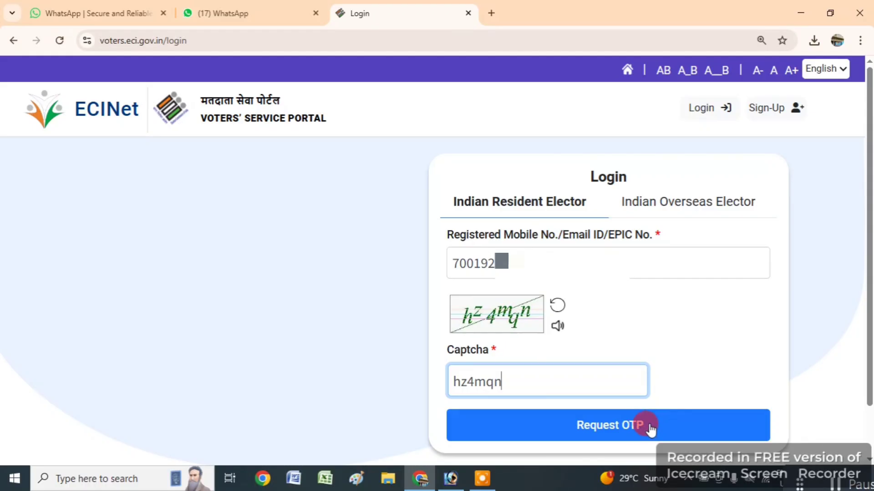
pyautogui.click(651, 429)
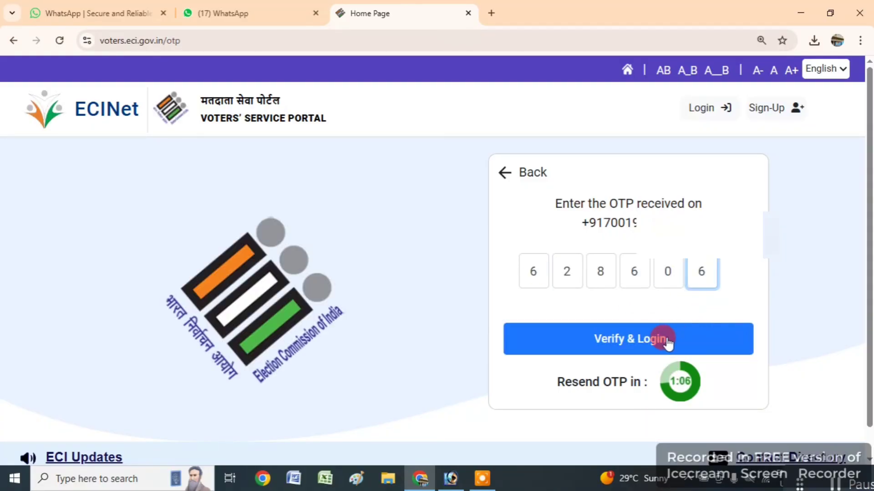
pyautogui.click(666, 340)
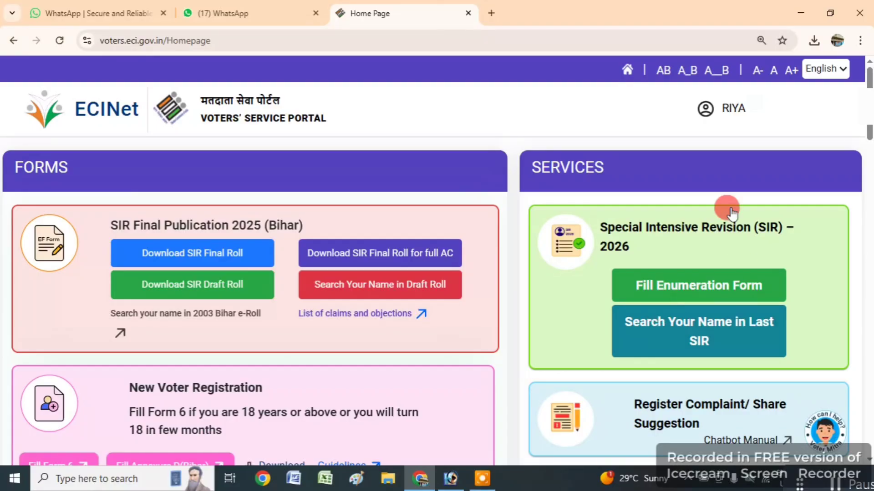
# - Open Fill Form 6 under New Voter Registration from the home page cards
pyautogui.scroll(-10, 581, 304)
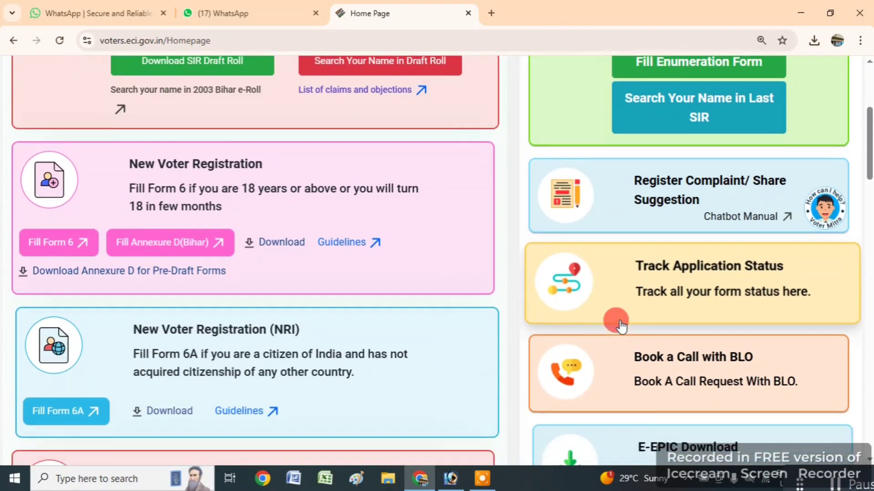
pyautogui.scroll(-3, 621, 323)
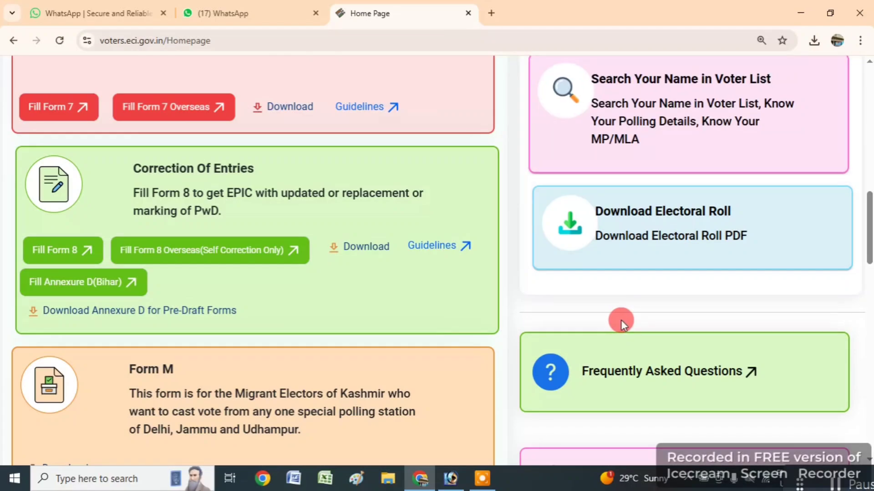
pyautogui.scroll(13, 214, 288)
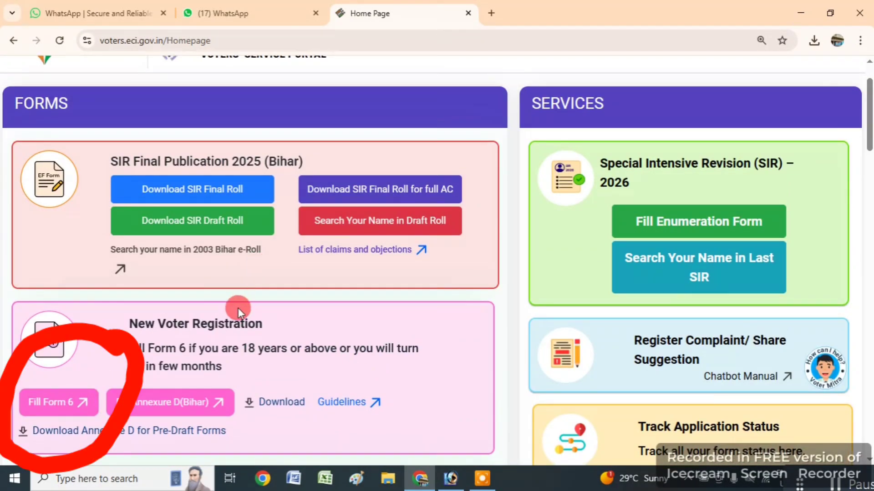
pyautogui.click(48, 402)
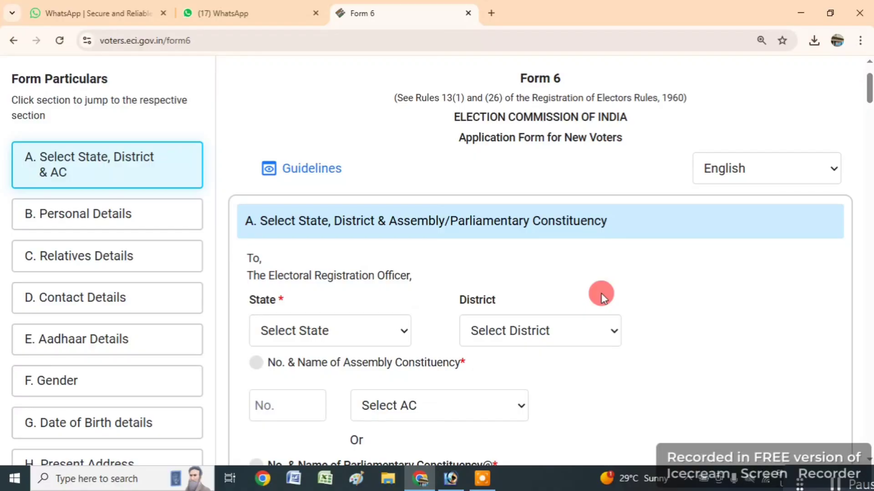
# - Choose State West Bengal, District SOUTH 24 PARGANAS, AC 141 Magrahat Purba, then Next
pyautogui.scroll(-3, 340, 332)
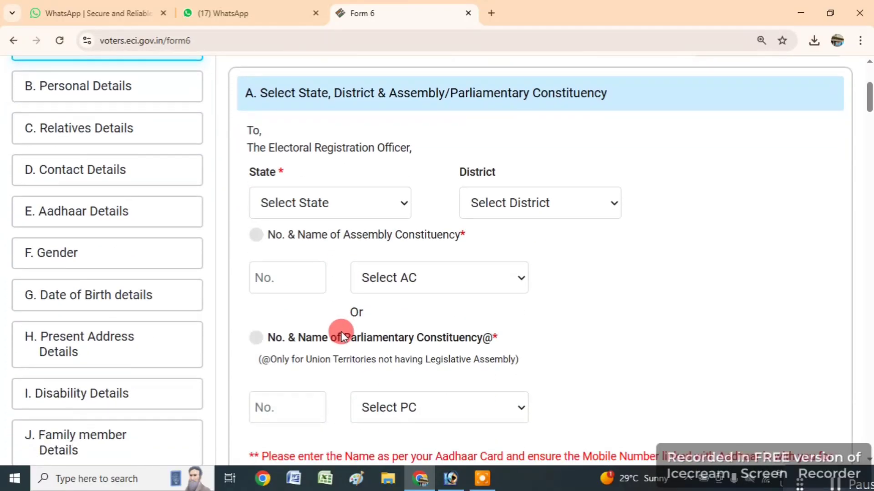
pyautogui.click(299, 198)
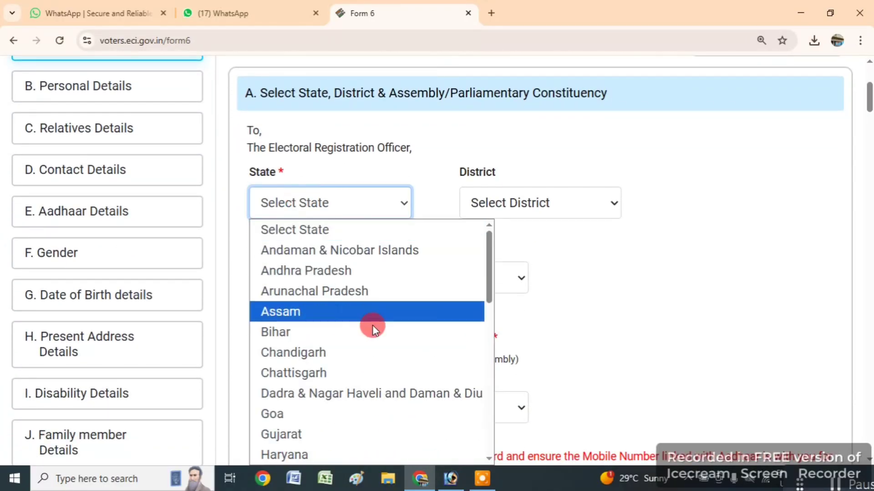
pyautogui.scroll(-5, 382, 364)
pyautogui.click(318, 452)
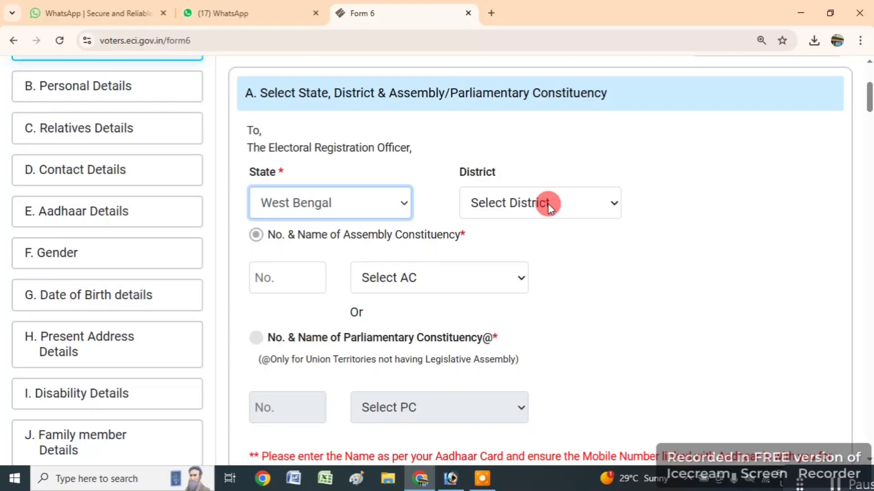
pyautogui.click(551, 204)
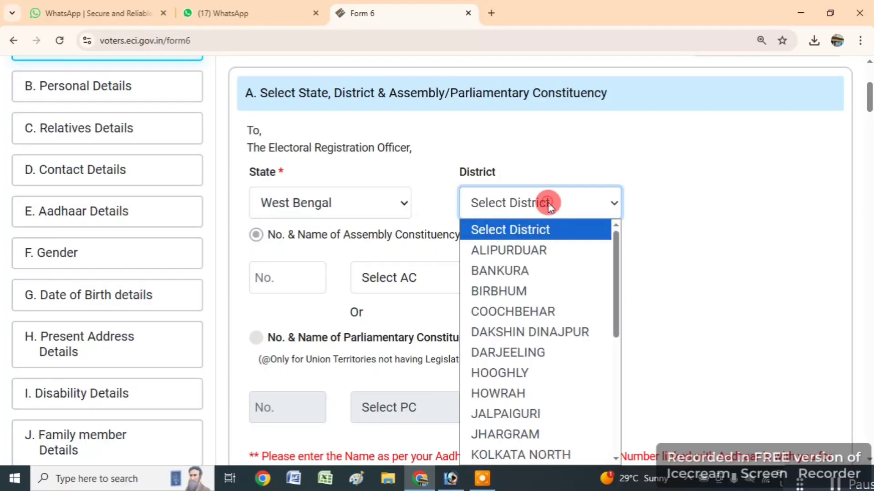
pyautogui.scroll(-5, 537, 388)
pyautogui.click(550, 433)
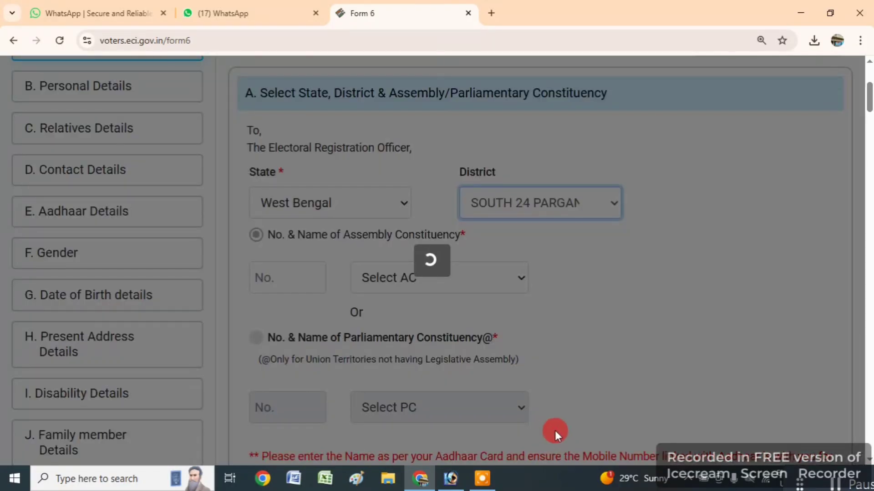
pyautogui.click(452, 282)
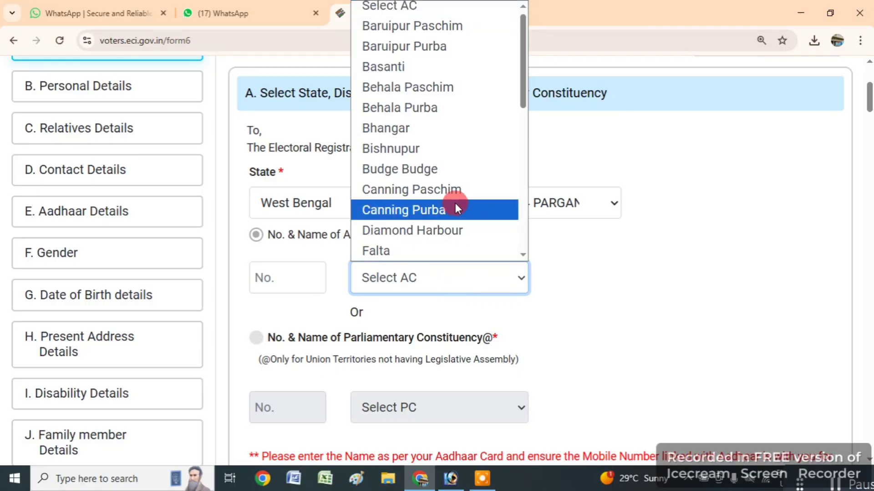
pyautogui.scroll(-6, 452, 191)
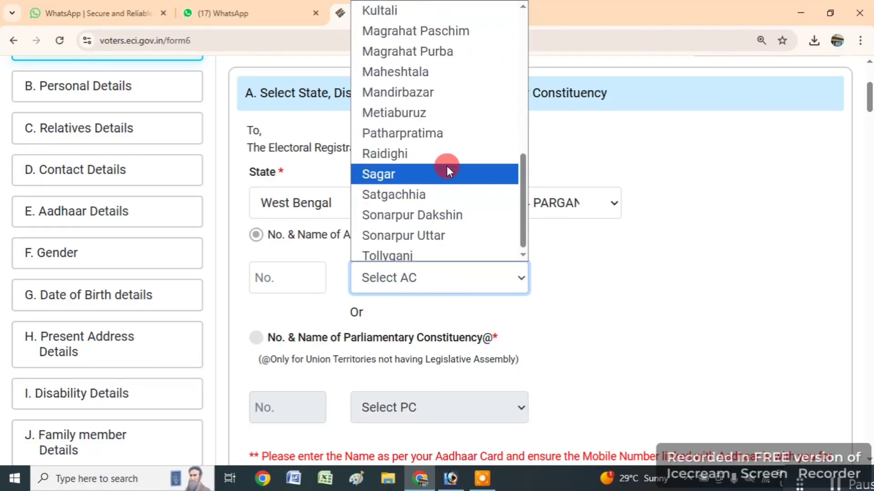
pyautogui.click(421, 51)
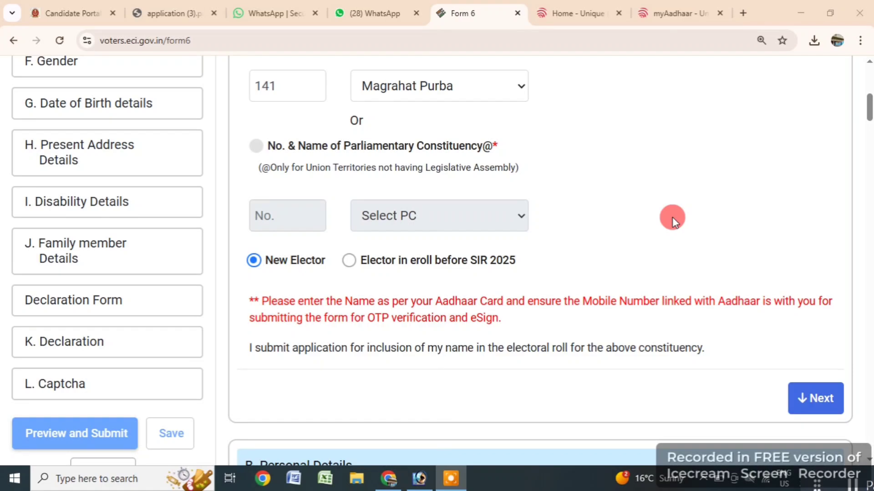
pyautogui.click(821, 398)
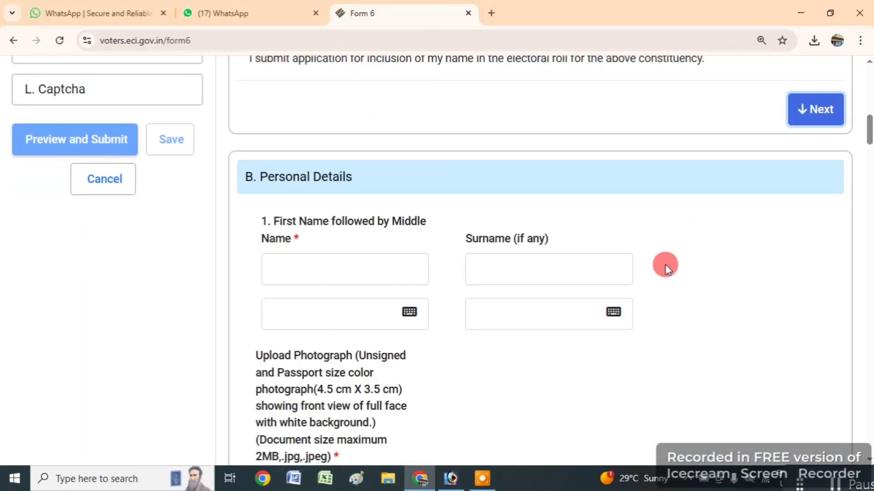
# - Enter the applicant's first name and surname, accepting the Bengali transliterations for each
pyautogui.click(349, 274)
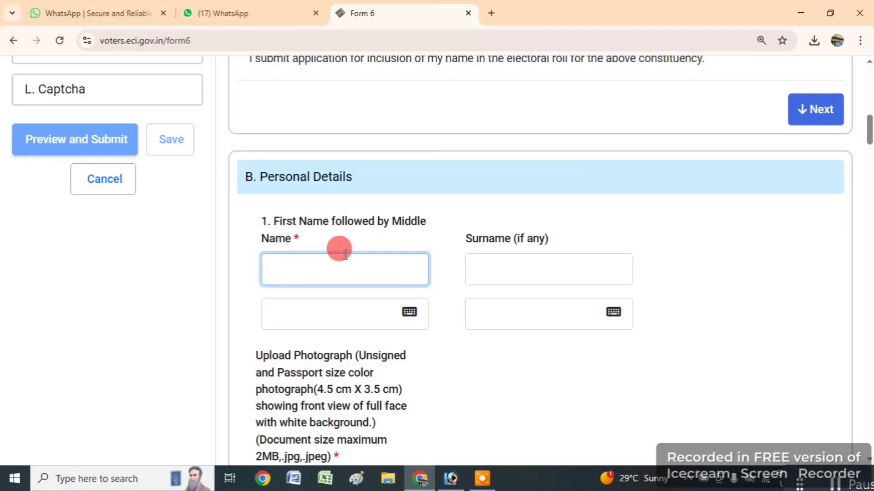
pyautogui.write('R')
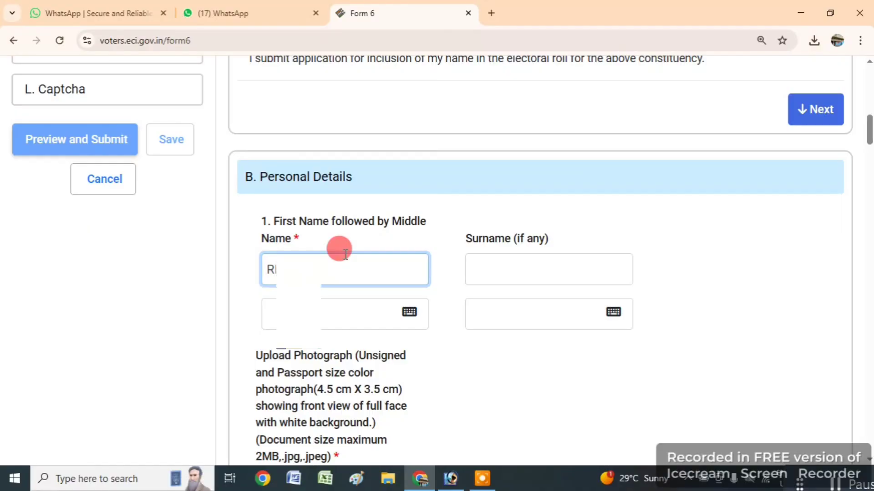
pyautogui.press('Tab')
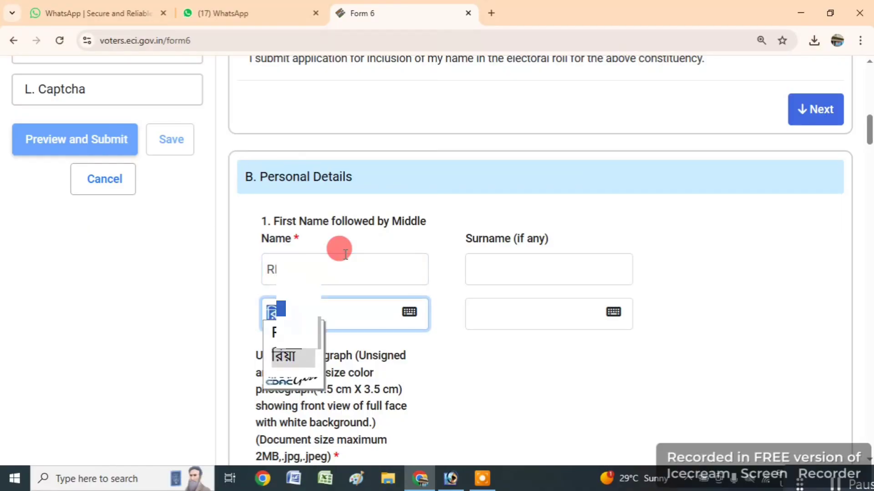
pyautogui.press('Tab')
pyautogui.write('Bl')
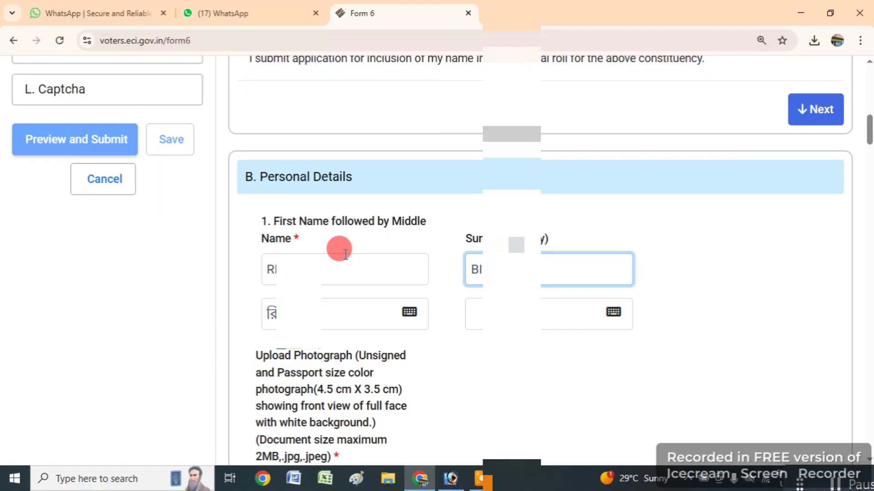
pyautogui.press('Tab')
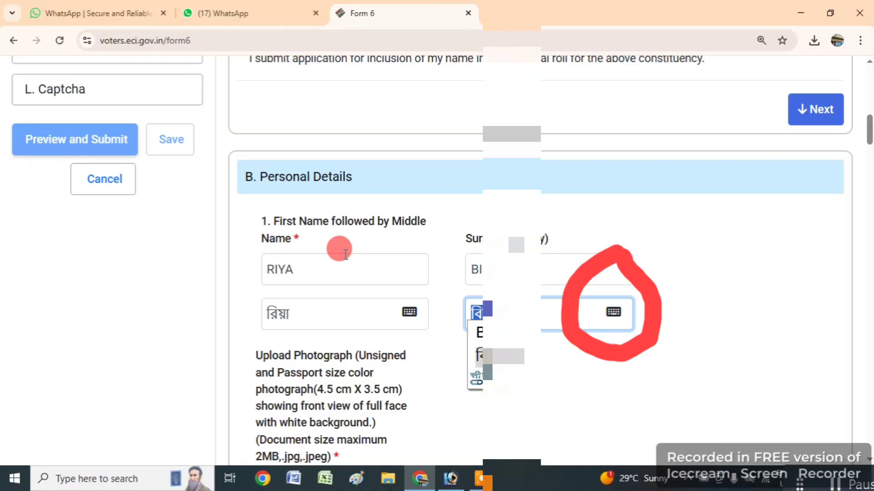
pyautogui.press('Tab')
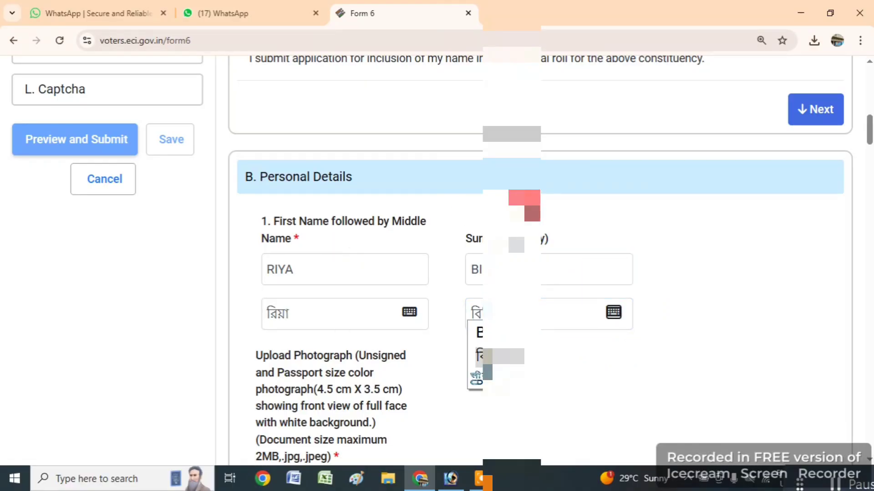
pyautogui.scroll(-3, 546, 211)
# - Upload and crop the applicant's photo, confirm face detection, and continue to the relatives section
pyautogui.scroll(1, 300, 298)
pyautogui.click(288, 369)
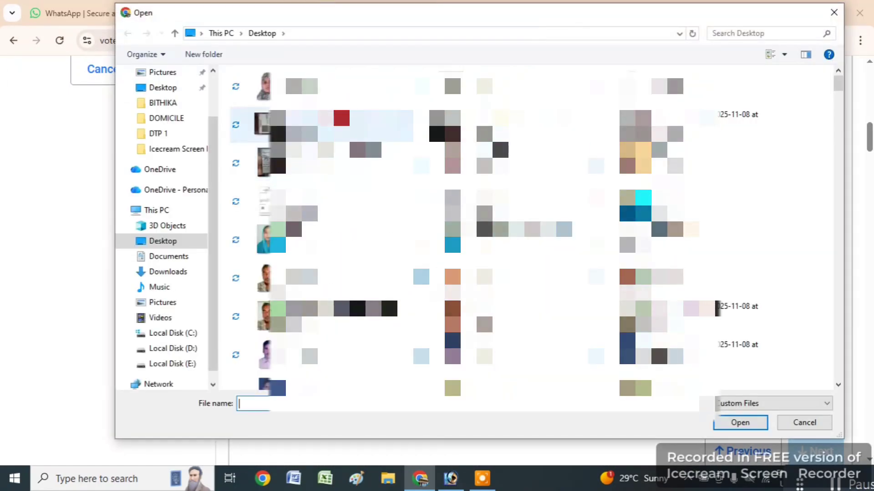
pyautogui.click(319, 89)
pyautogui.click(740, 423)
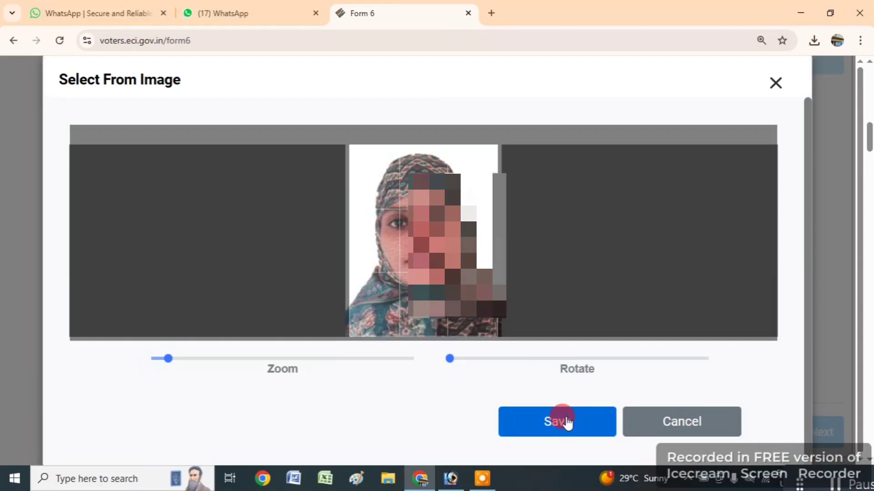
pyautogui.click(567, 423)
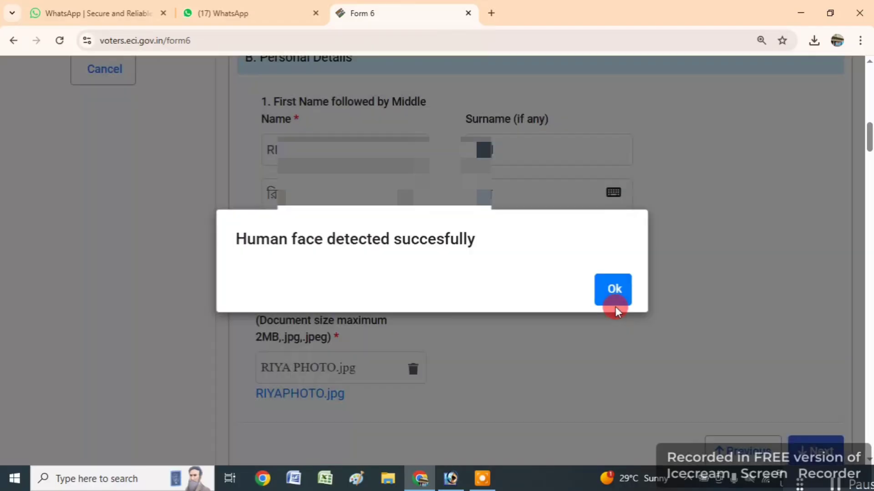
pyautogui.click(615, 292)
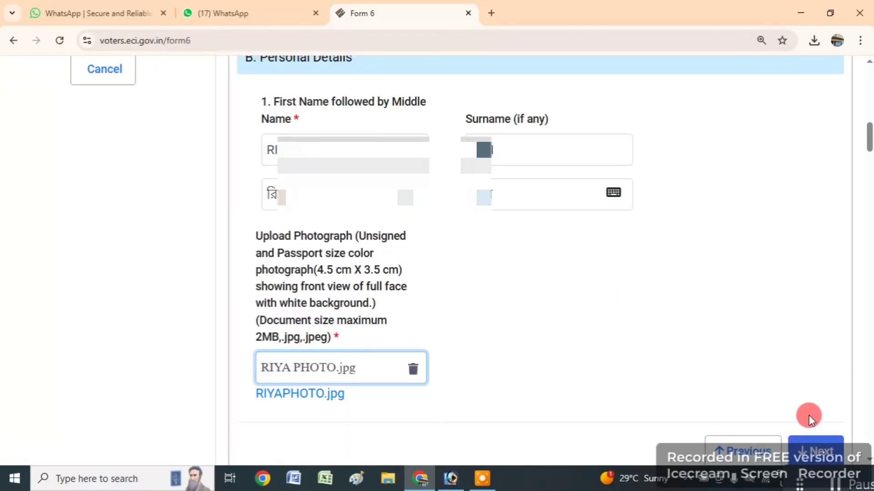
pyautogui.click(815, 449)
pyautogui.click(252, 236)
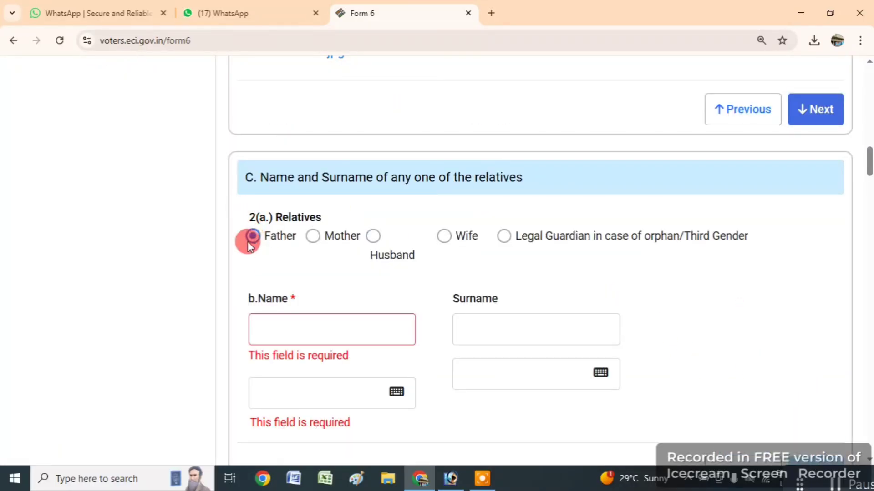
# - Select Husband as the relative and enter his name and surname with Bengali versions
pyautogui.click(373, 236)
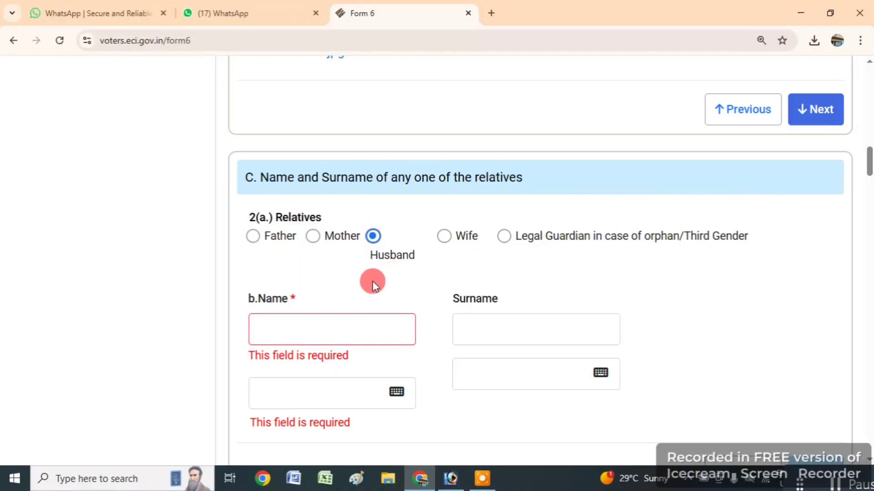
pyautogui.click(302, 328)
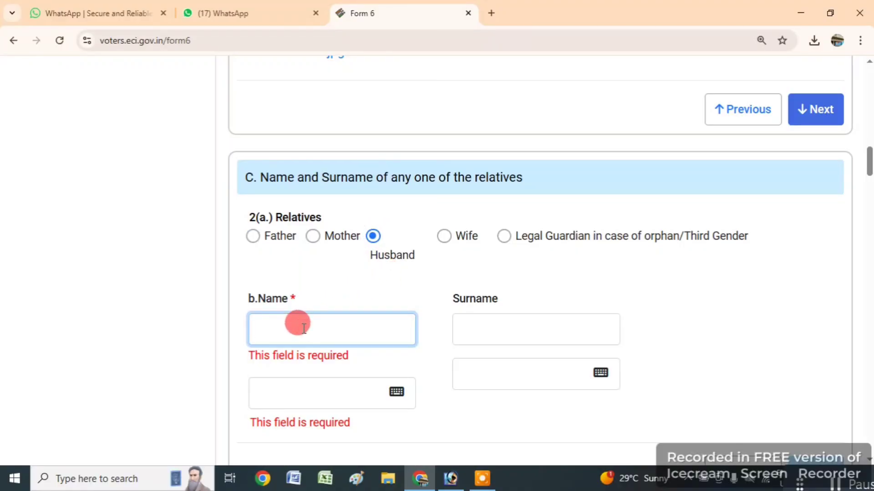
pyautogui.write('KAZI')
pyautogui.press('Tab')
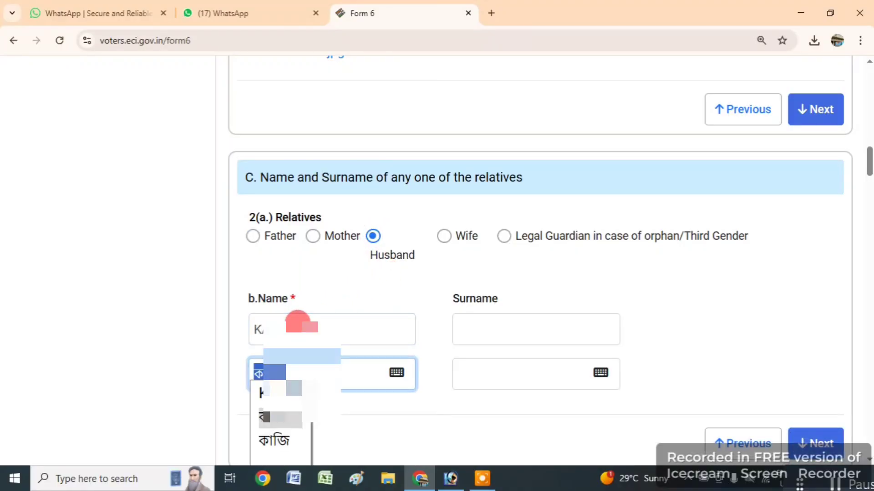
pyautogui.press('Tab')
pyautogui.press('Tab')
pyautogui.write('SA')
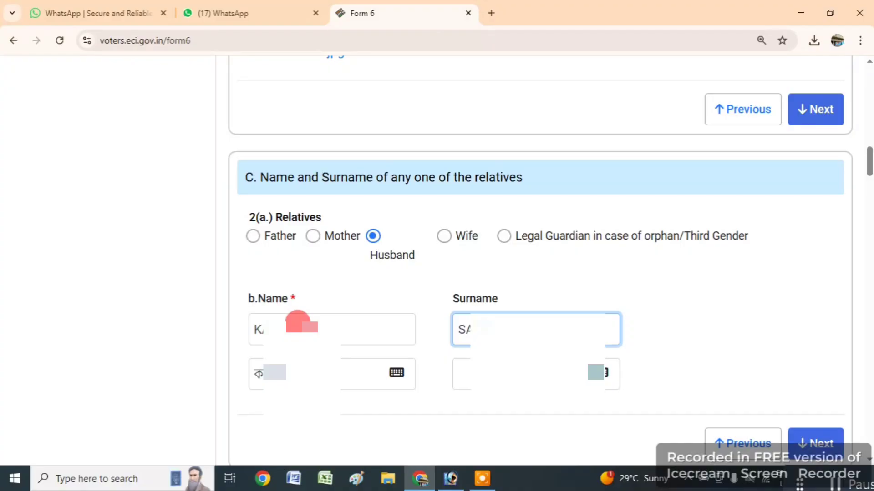
pyautogui.press('Tab')
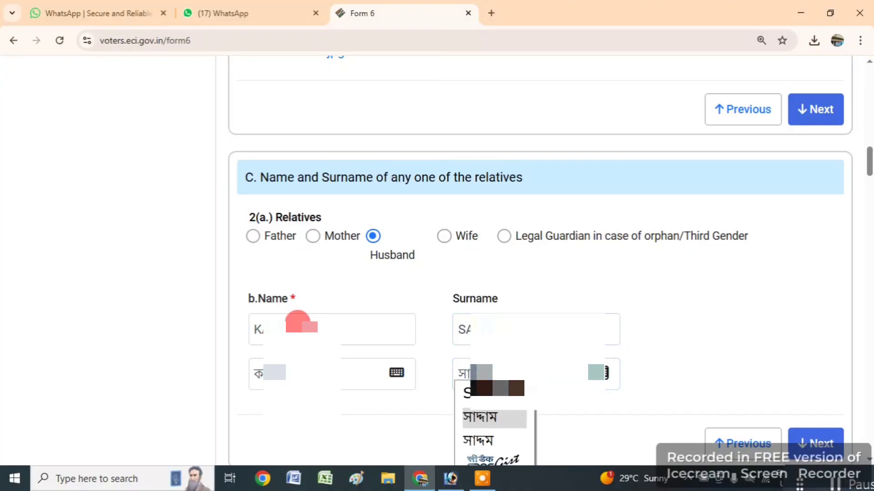
pyautogui.scroll(-3, 737, 334)
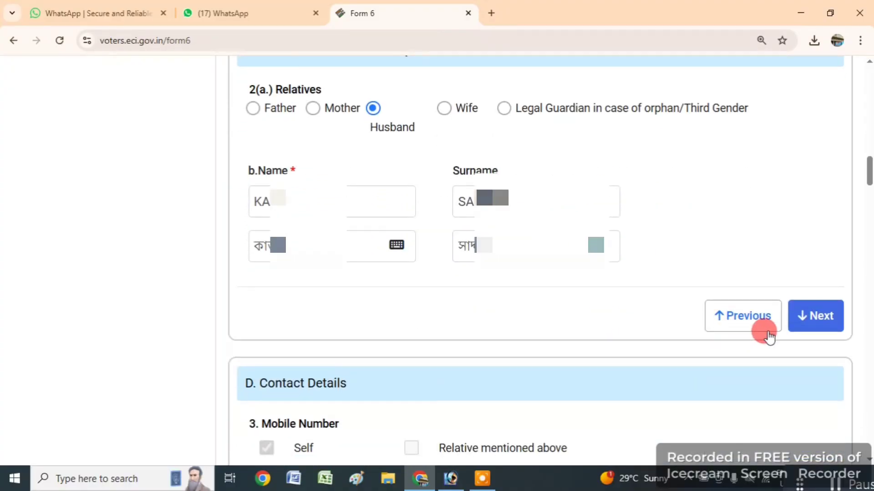
# - Mark the mobile number as the applicant's own (Self) and enter it
pyautogui.click(826, 324)
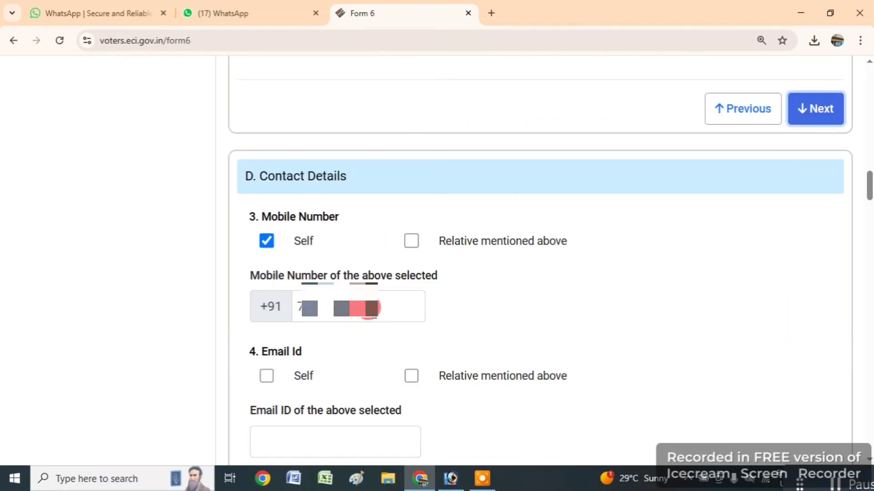
pyautogui.click(272, 241)
pyautogui.click(267, 241)
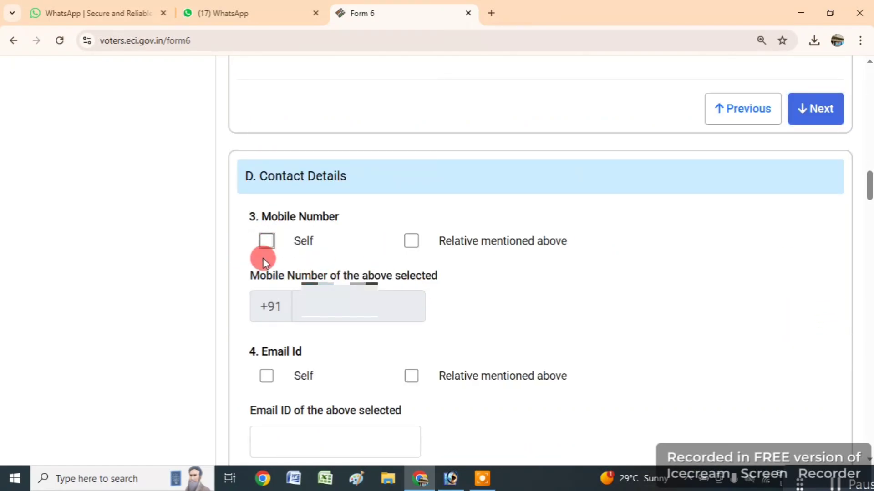
pyautogui.click(266, 241)
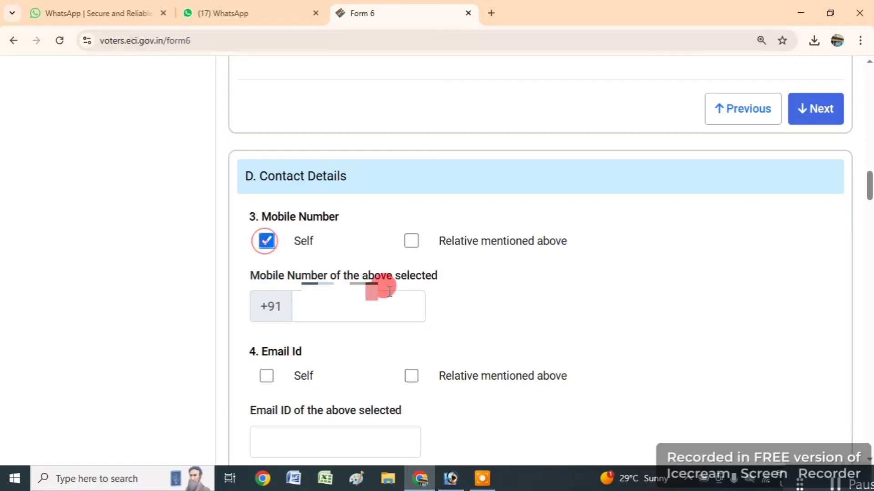
pyautogui.click(326, 303)
pyautogui.write('7')
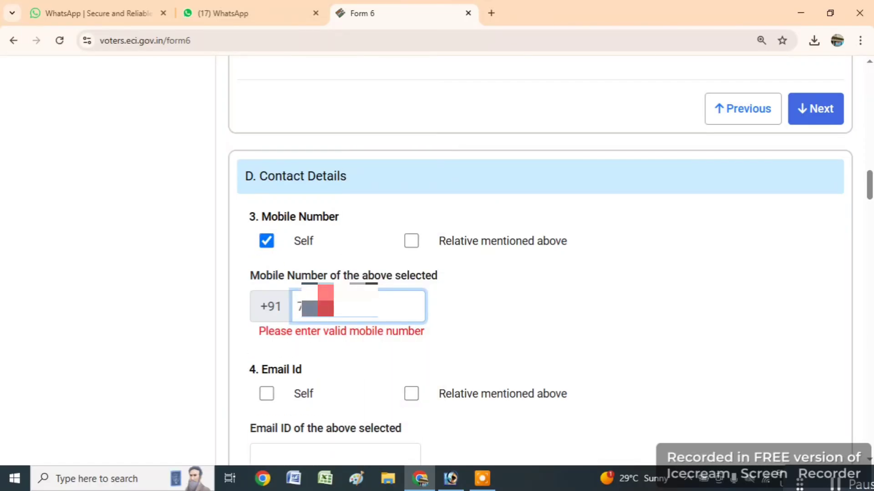
pyautogui.write('0')
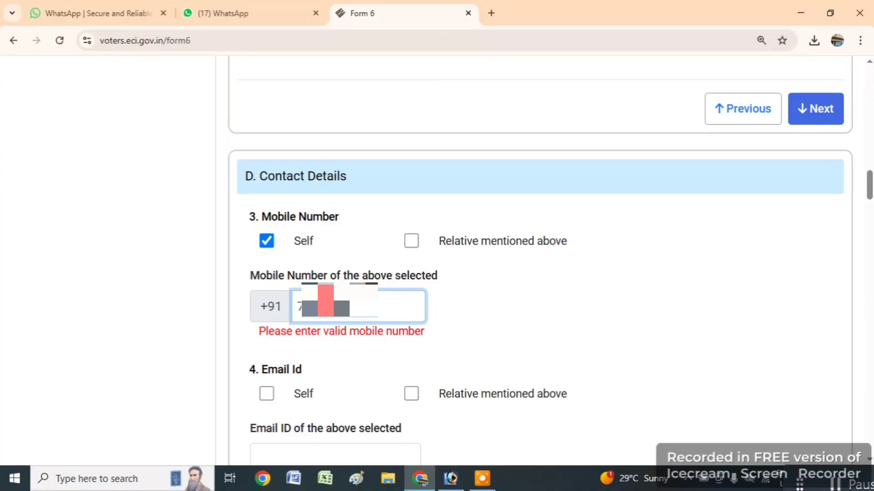
pyautogui.write('0')
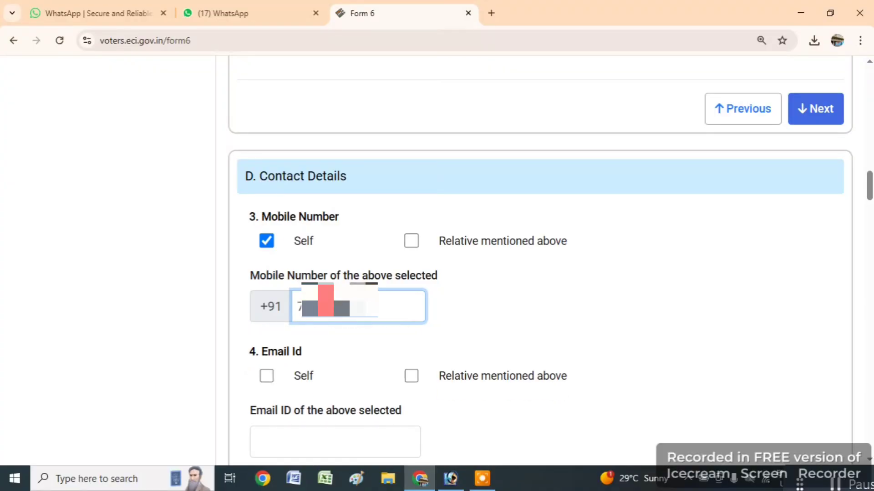
pyautogui.scroll(-3, 569, 264)
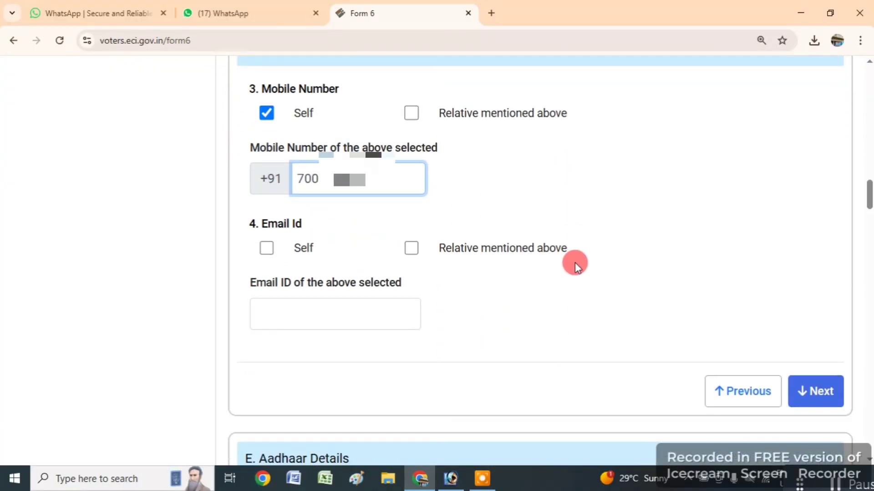
# - In the Aadhaar details section, enter the applicant's 12-digit Aadhaar number
pyautogui.click(815, 393)
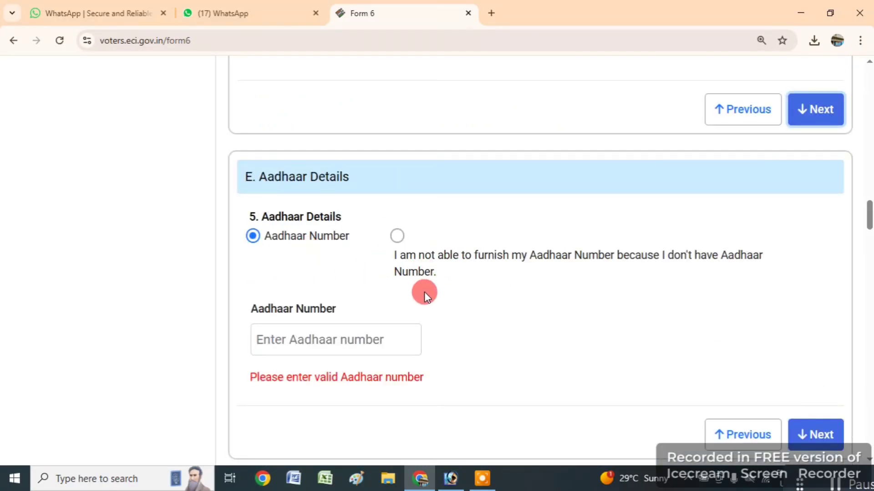
pyautogui.scroll(-2, 423, 294)
pyautogui.click(294, 276)
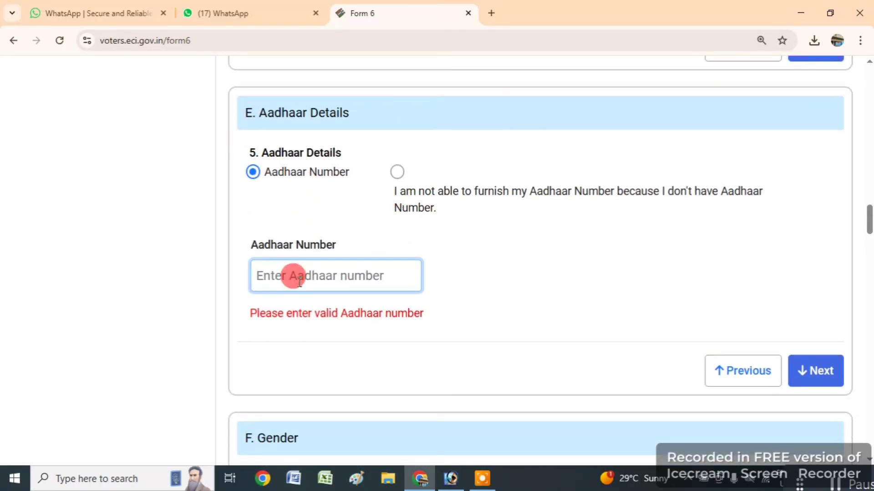
pyautogui.write('****')
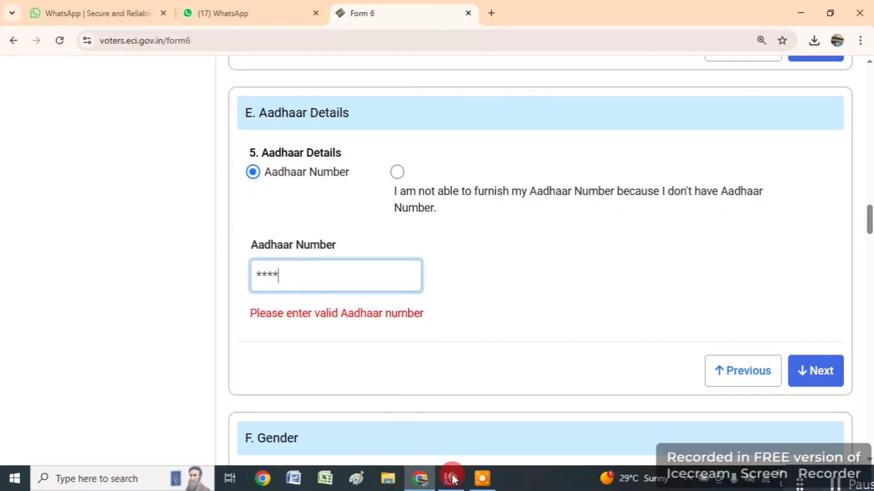
pyautogui.write('**')
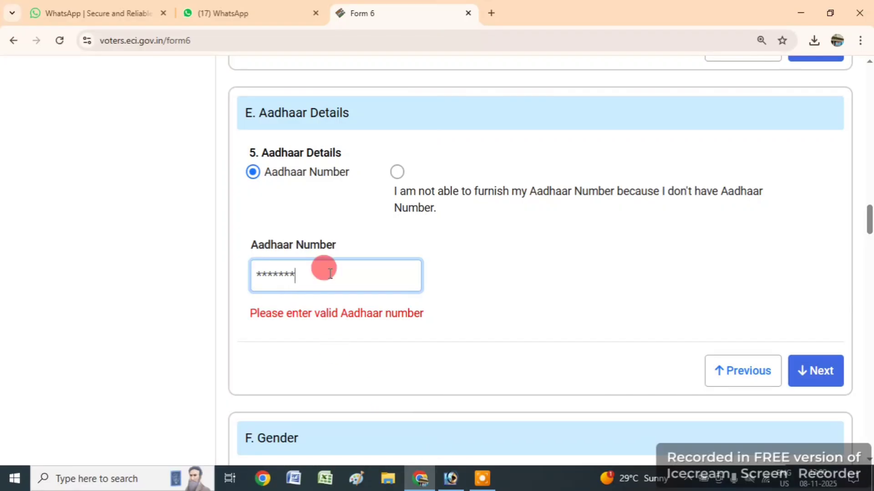
pyautogui.write('*****')
pyautogui.scroll(-2, 509, 258)
pyautogui.scroll(-1, 638, 287)
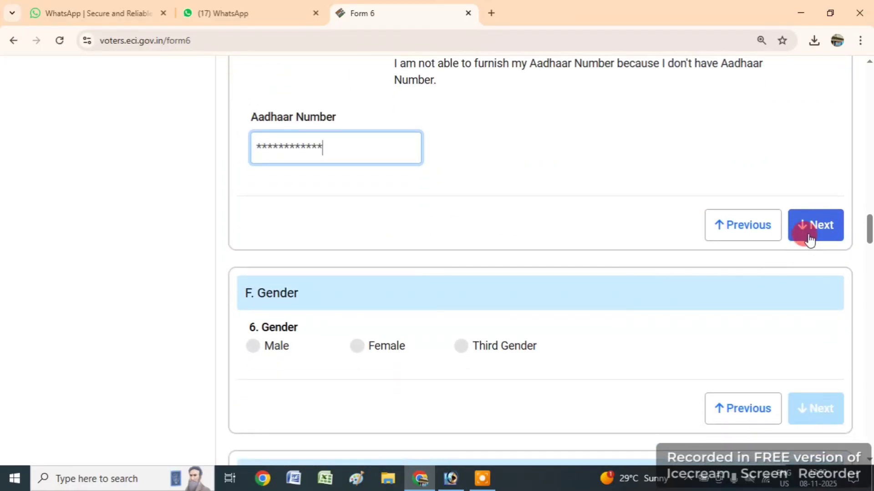
# - Confirm the Aadhaar details and set the applicant's gender to Female
pyautogui.click(809, 236)
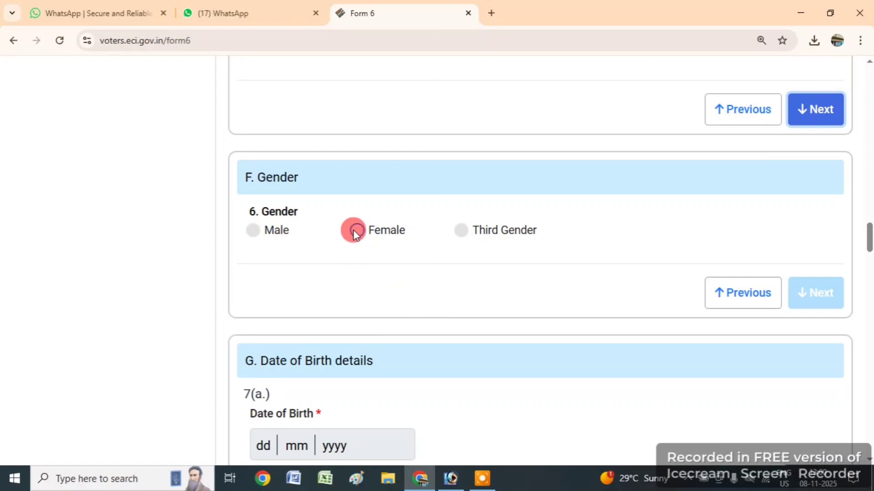
pyautogui.click(353, 230)
pyautogui.scroll(-1, 407, 198)
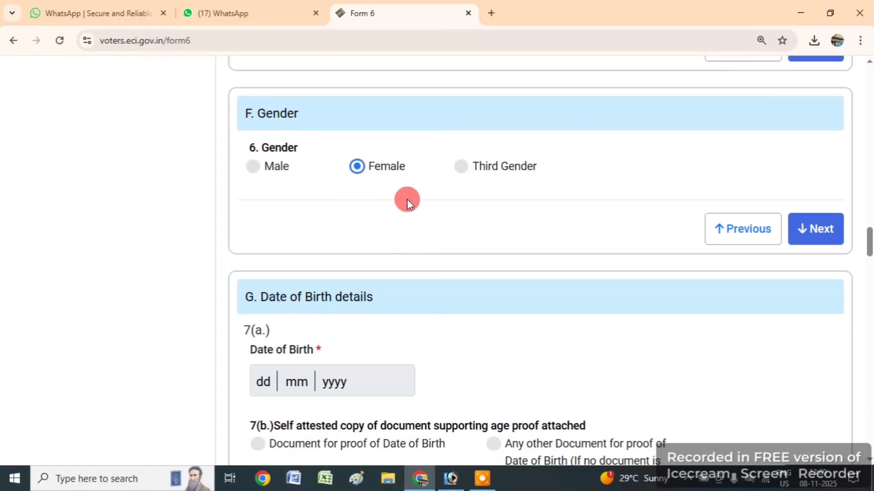
# - Enter the date of birth as day 02, month 12, with its year
pyautogui.click(821, 235)
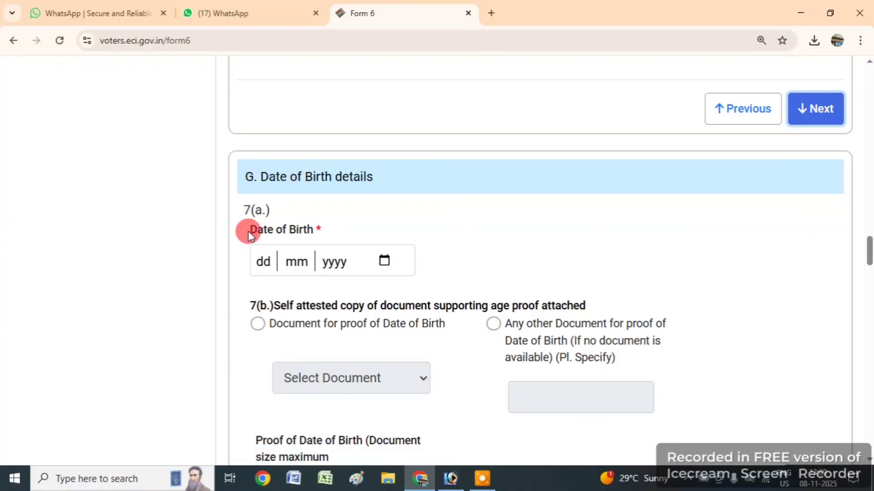
pyautogui.click(261, 262)
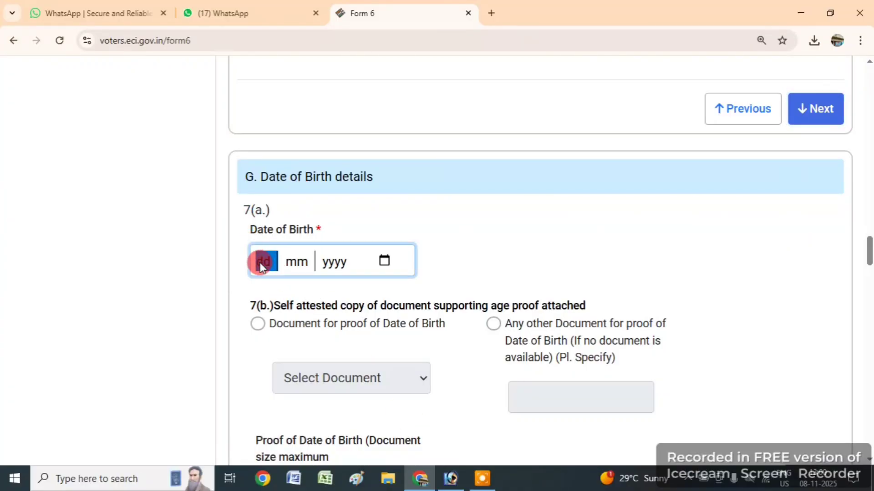
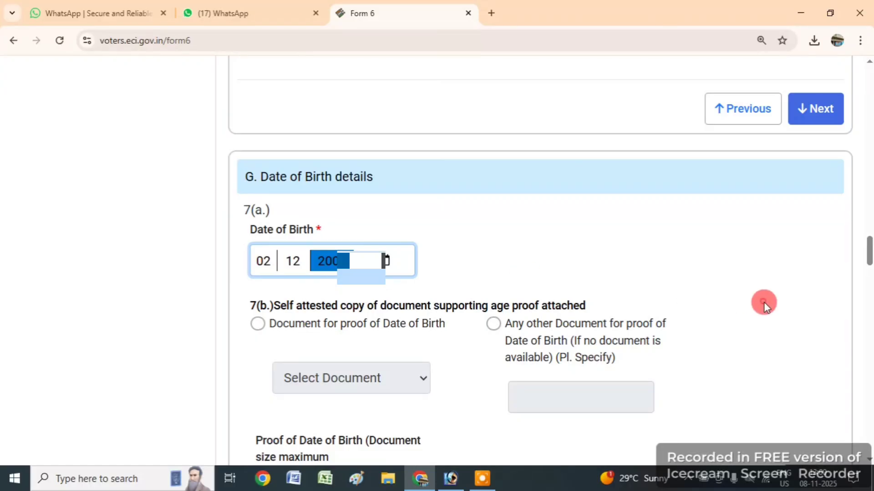
pyautogui.click(758, 302)
pyautogui.scroll(-3, 758, 302)
pyautogui.scroll(-2, 755, 261)
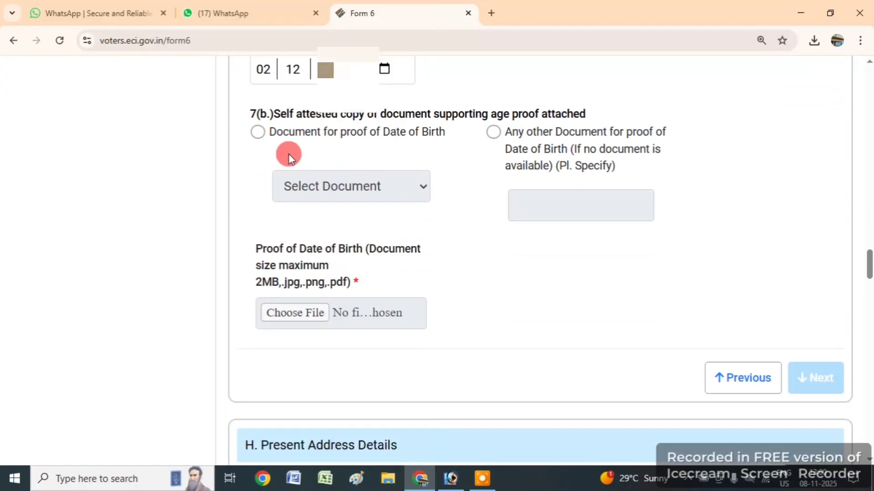
# - Upload the birth certificate image as date-of-birth proof, then continue to Present Address Details
pyautogui.click(257, 132)
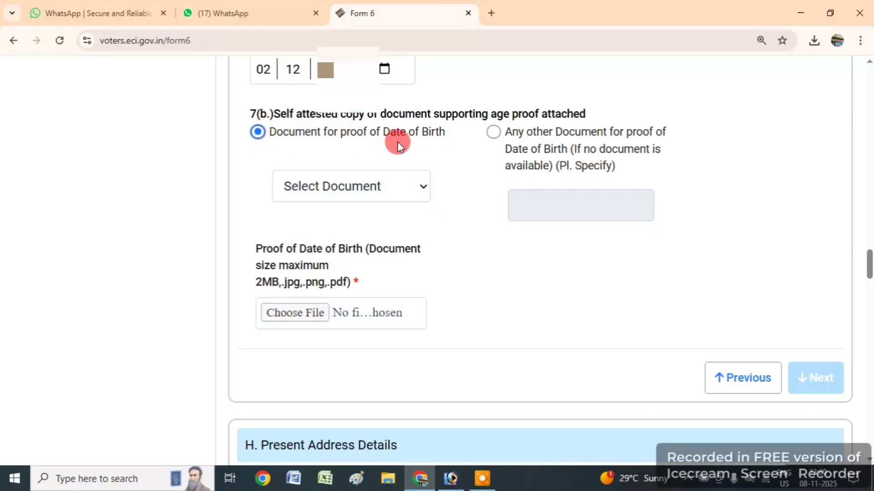
pyautogui.click(328, 189)
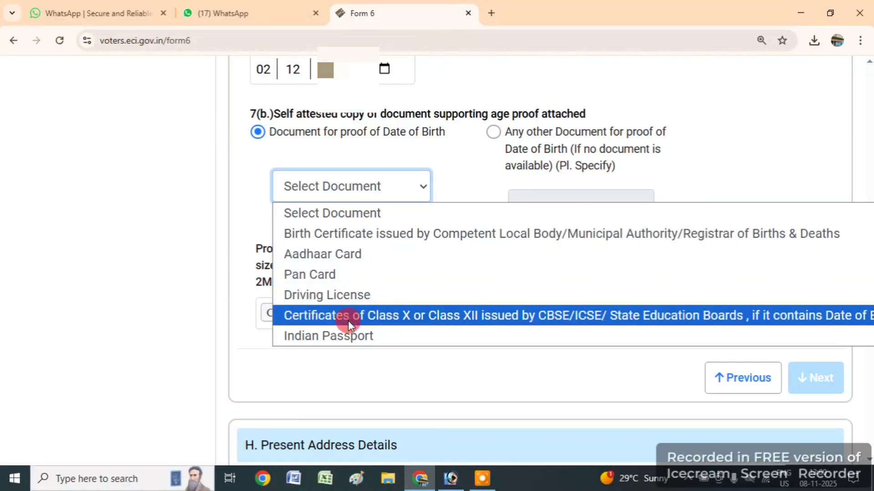
pyautogui.click(364, 233)
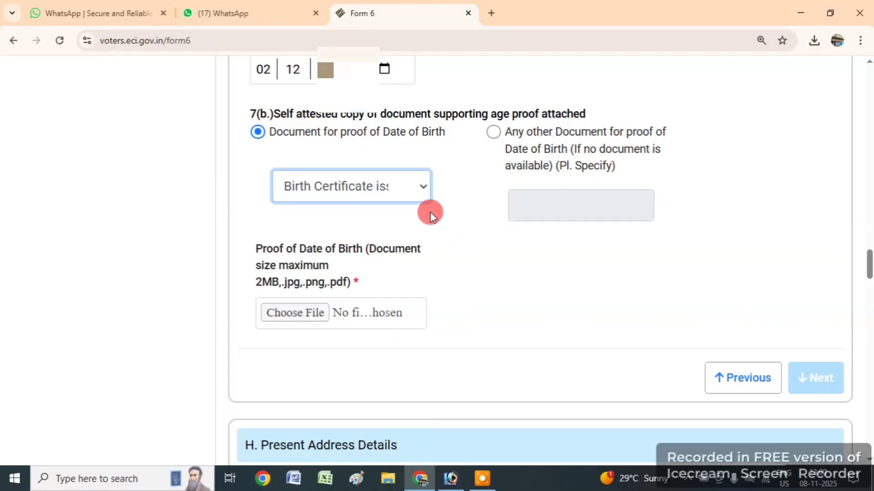
pyautogui.click(498, 315)
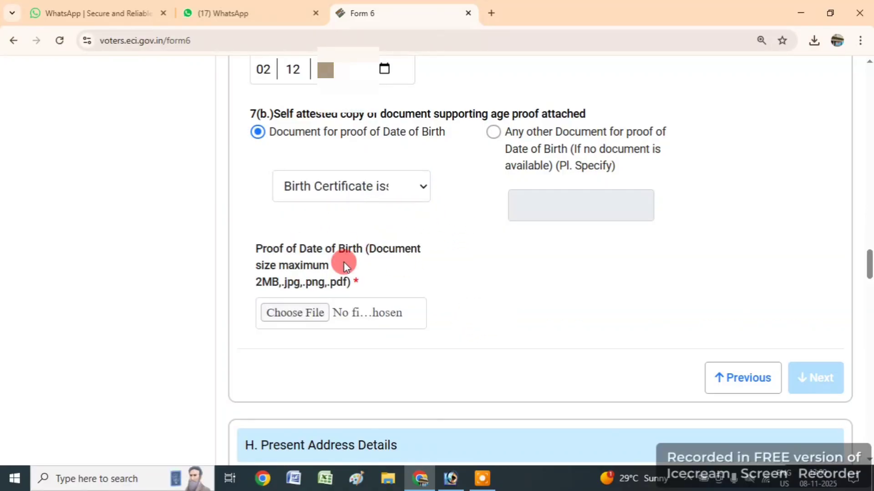
pyautogui.click(296, 314)
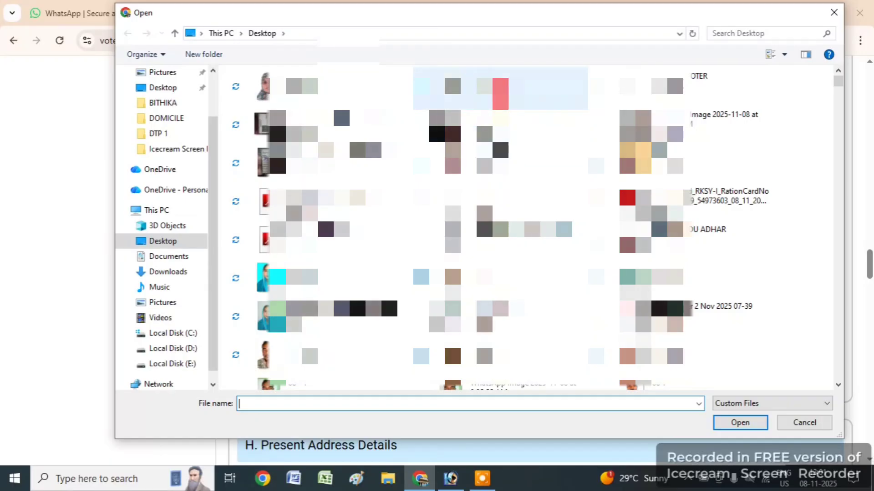
pyautogui.write('RIYA BIRTH')
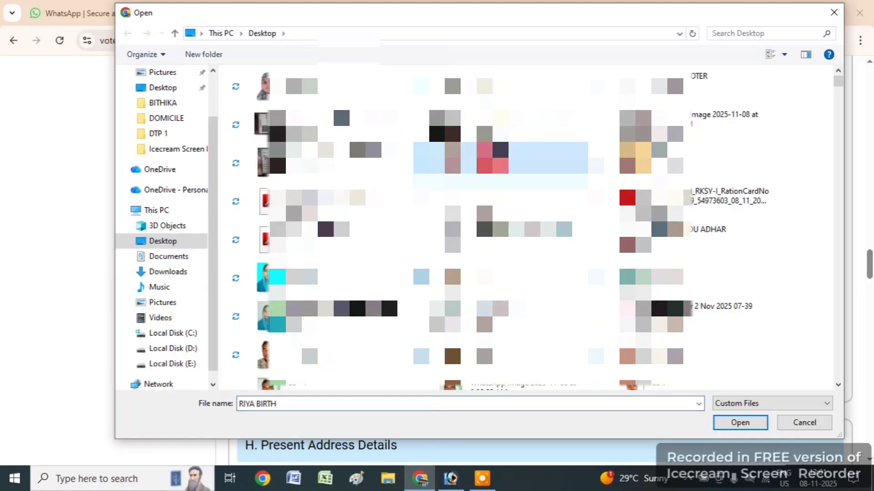
pyautogui.click(737, 423)
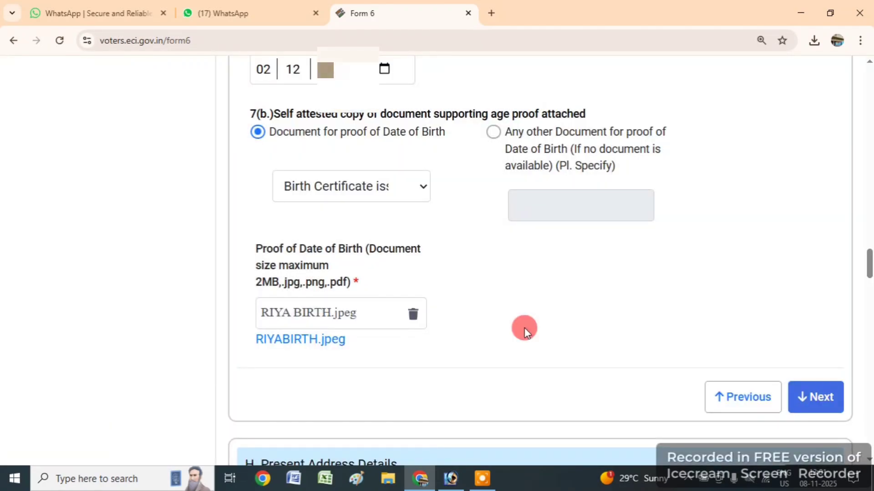
pyautogui.click(807, 400)
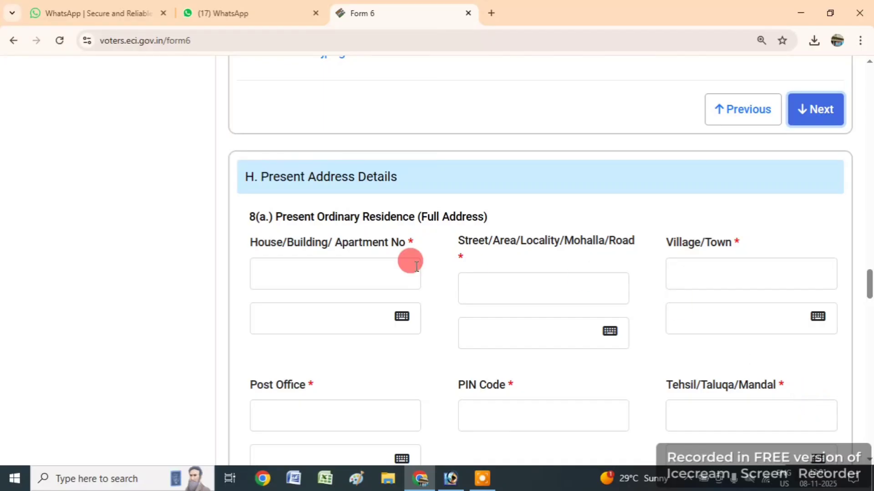
# - Fill in the house number, street, village/town and post office fields of the present address
pyautogui.click(349, 275)
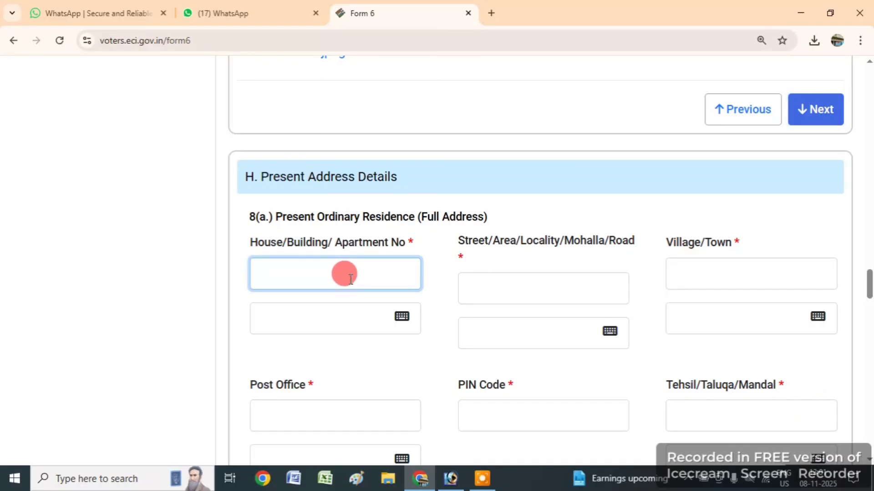
pyautogui.click(475, 486)
pyautogui.click(387, 299)
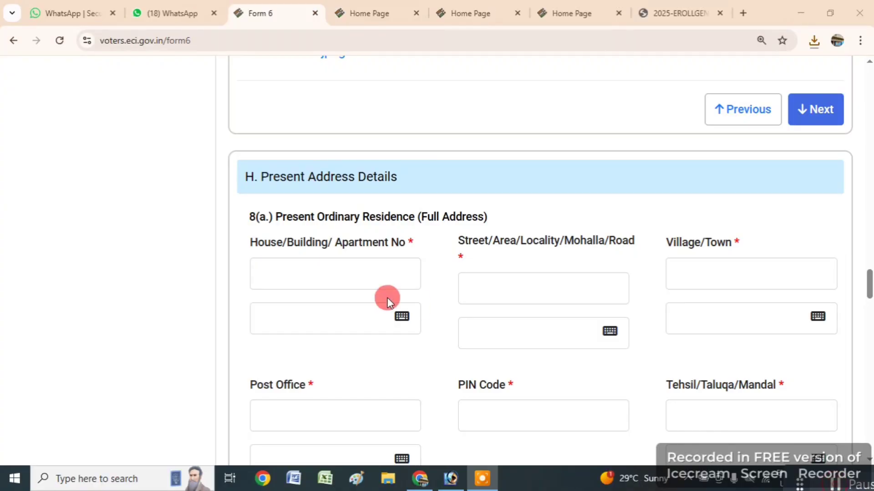
pyautogui.click(352, 274)
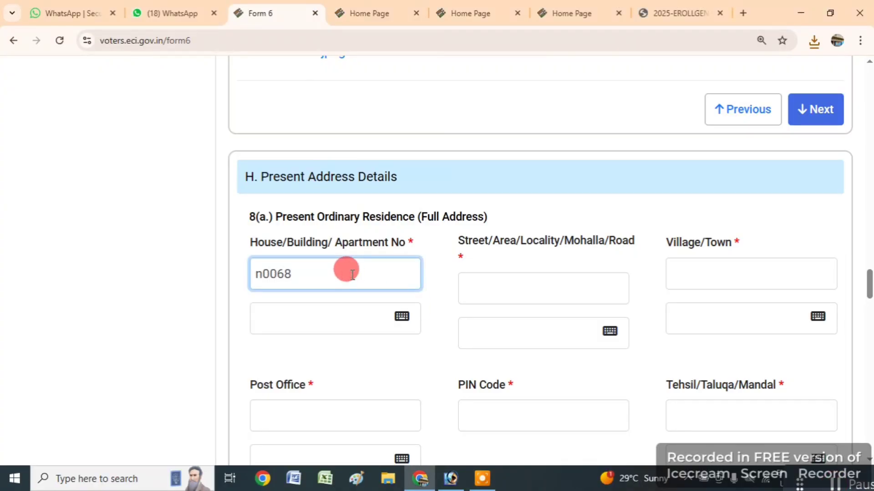
pyautogui.press('Tab')
pyautogui.click(486, 293)
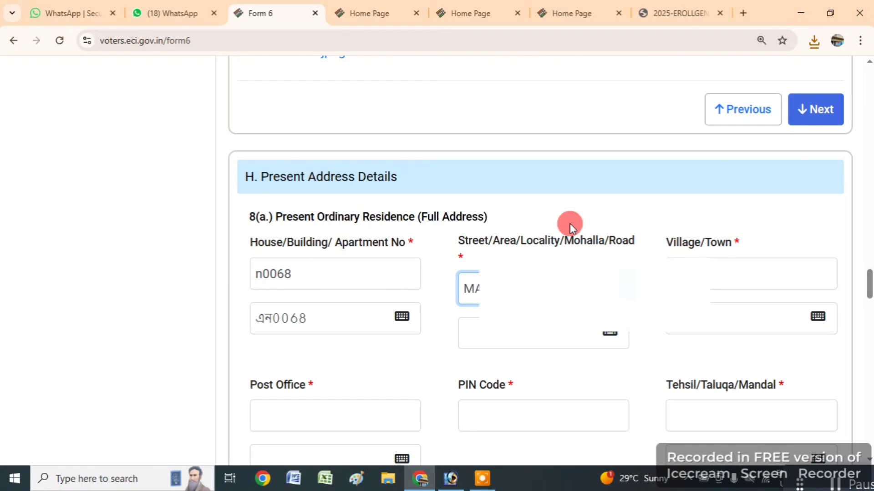
pyautogui.press('Tab')
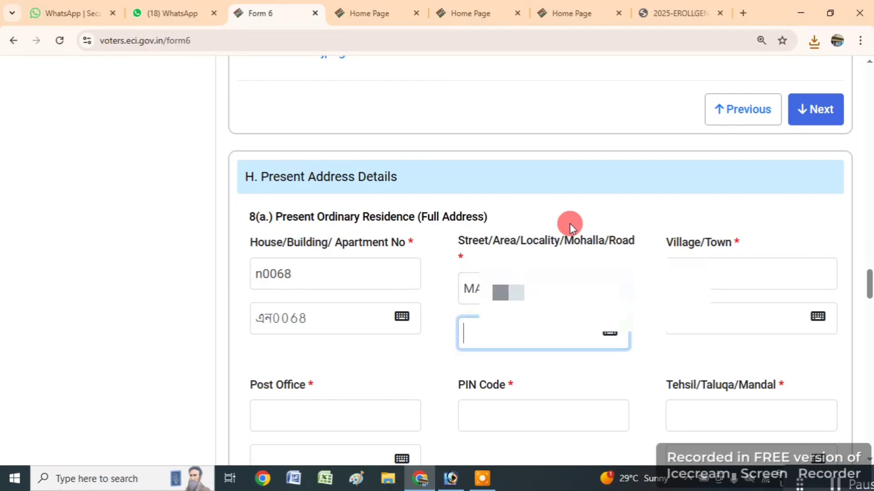
pyautogui.press('Tab')
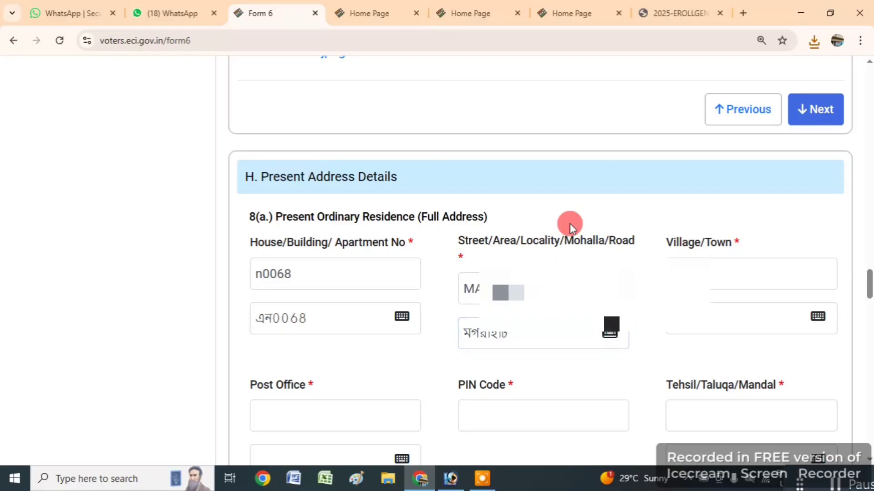
pyautogui.press('Tab')
pyautogui.write('A')
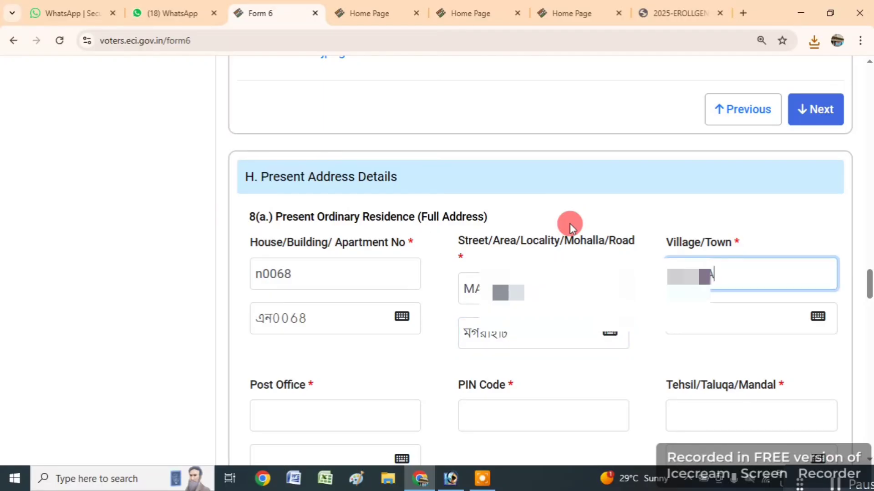
pyautogui.press('Tab')
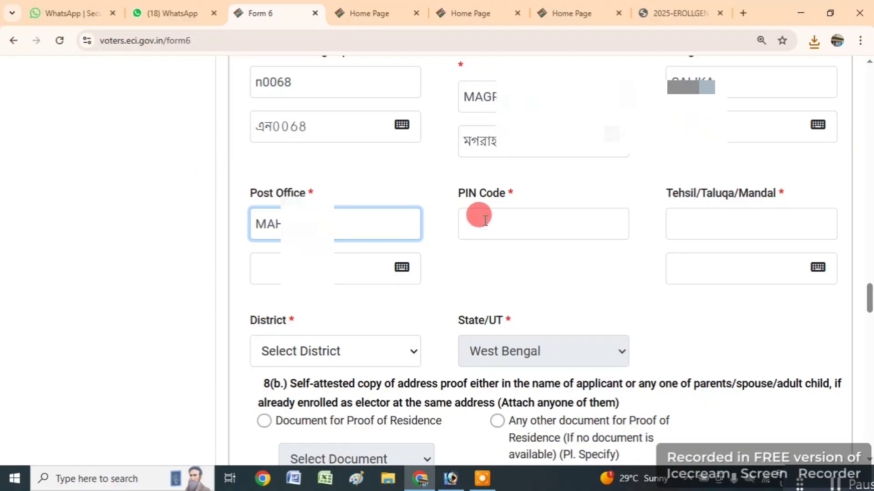
pyautogui.press('Tab')
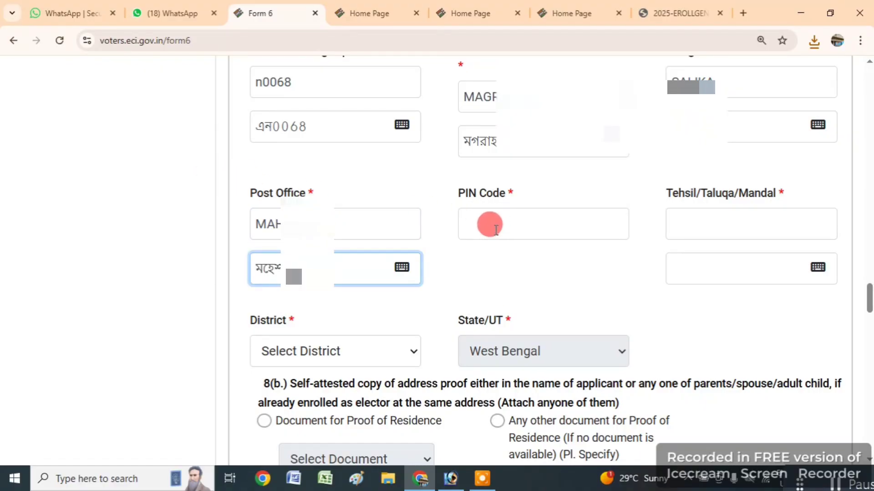
# - Enter PIN Code 743355 and tehsil DHAMUA DAKSHIN, deleting the wrong first Bengali tehsil word
pyautogui.click(494, 227)
pyautogui.write('74')
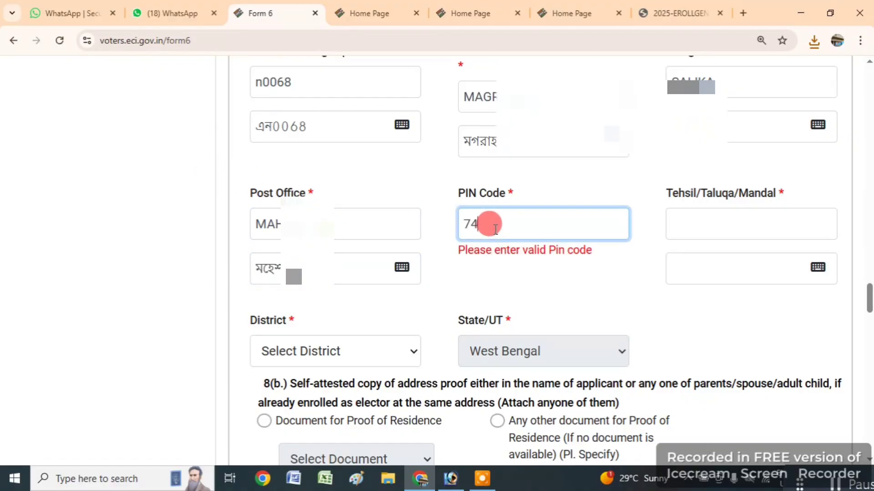
pyautogui.write('3355')
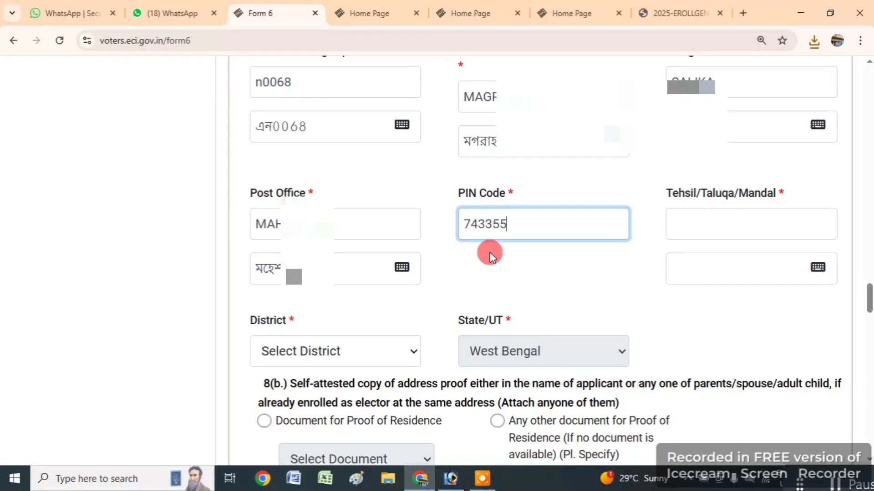
pyautogui.click(703, 222)
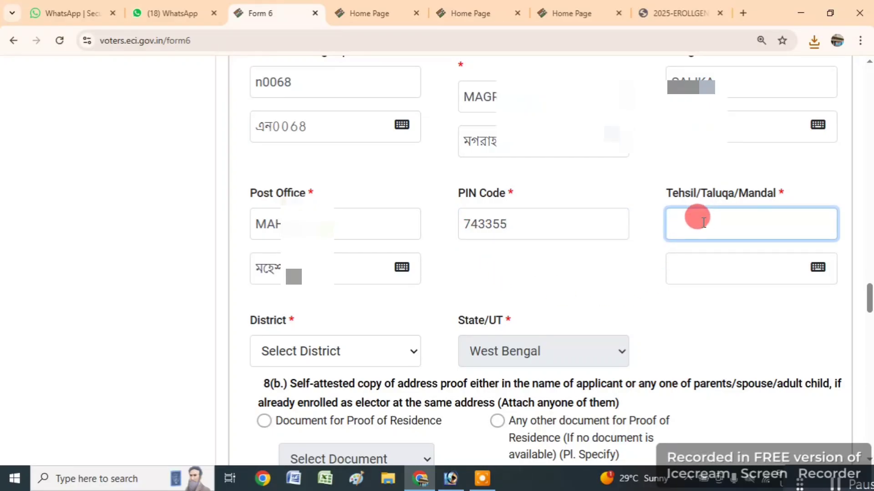
pyautogui.write('DHAMUA DAKSHIN')
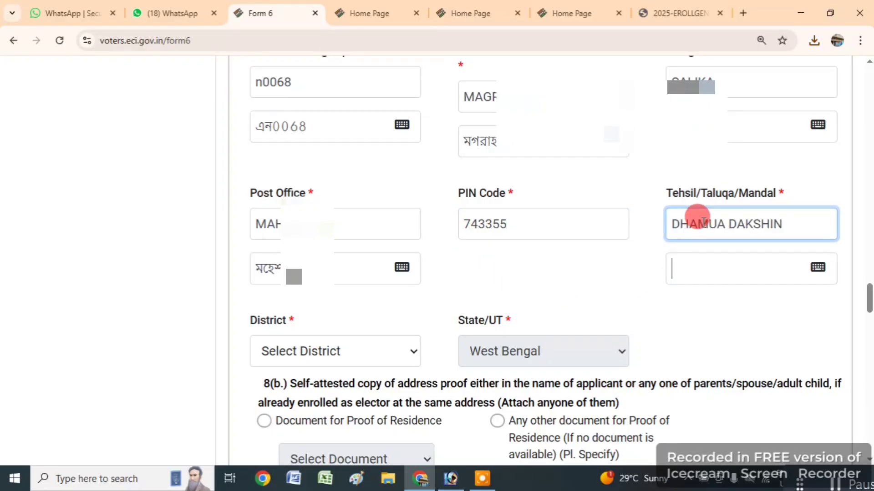
pyautogui.press('Tab')
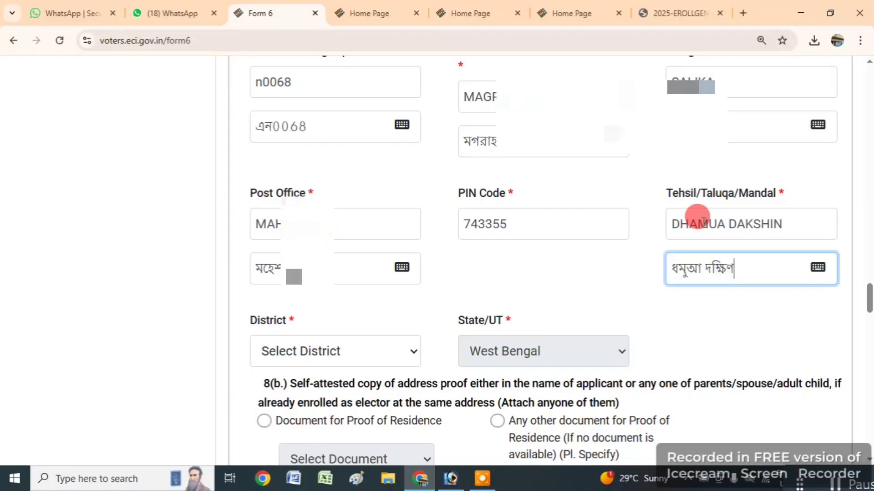
pyautogui.moveTo(703, 276); pyautogui.dragTo(629, 265)
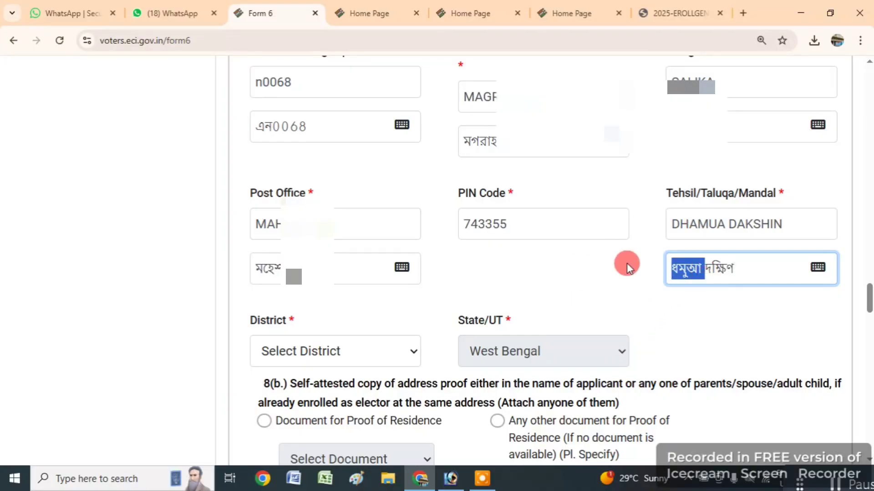
pyautogui.press('BackSpace')
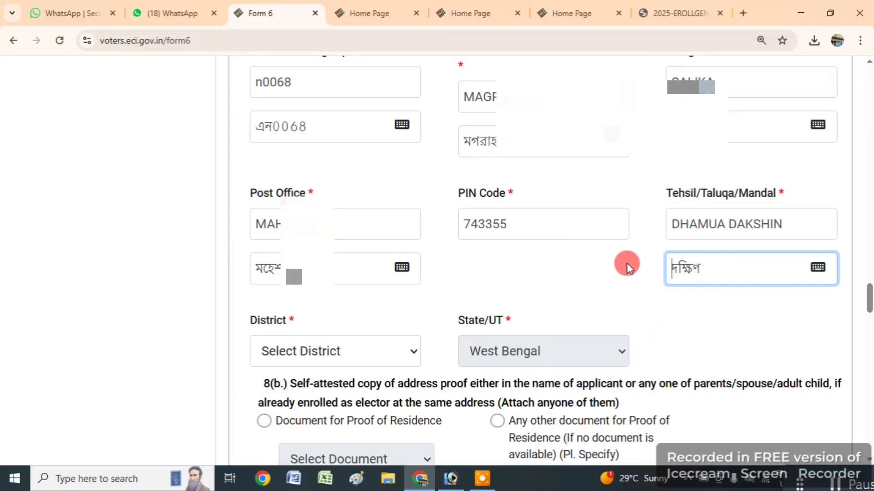
# - Type ধামুয়া into the Bengali tehsil field using the on-screen Inscript keyboard
pyautogui.click(815, 271)
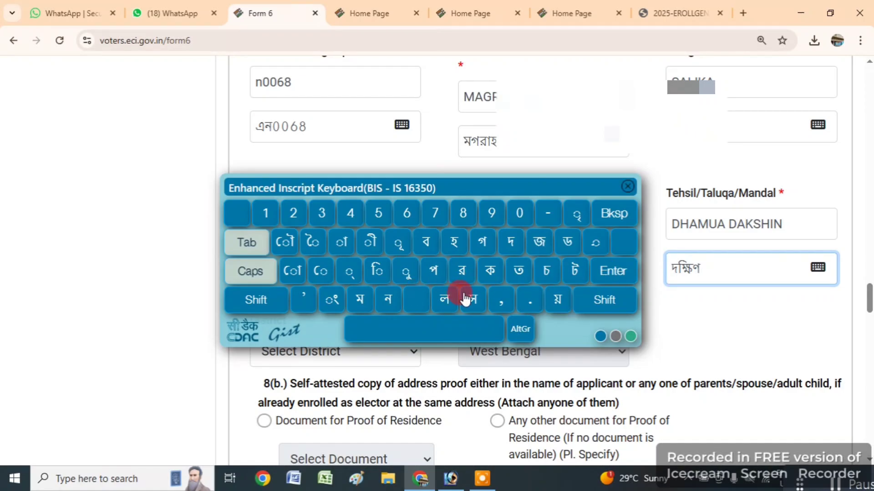
pyautogui.click(603, 298)
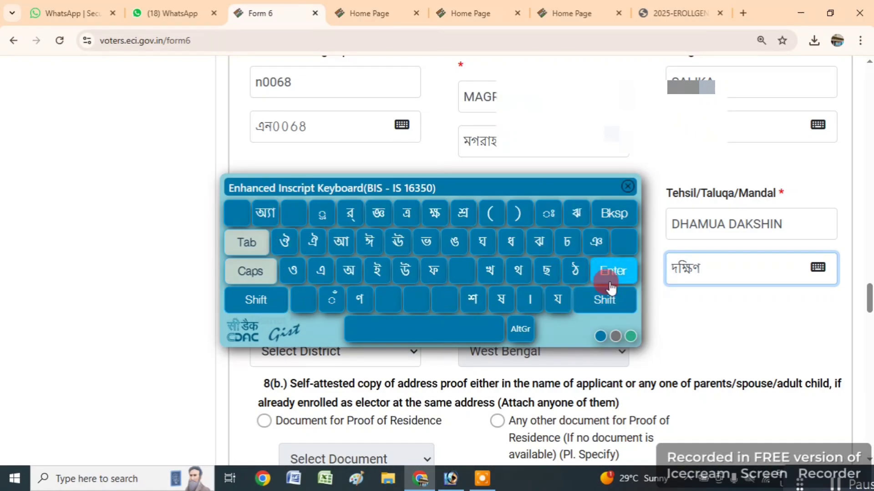
pyautogui.click(511, 249)
pyautogui.click(341, 241)
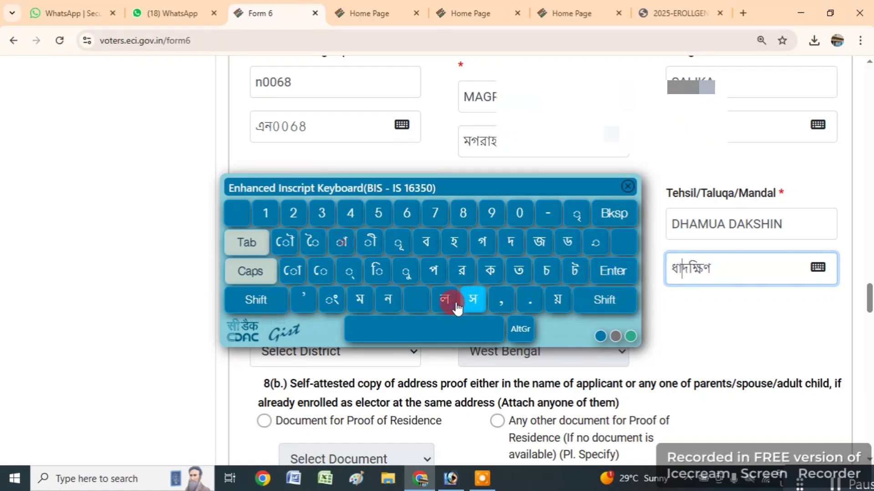
pyautogui.click(355, 304)
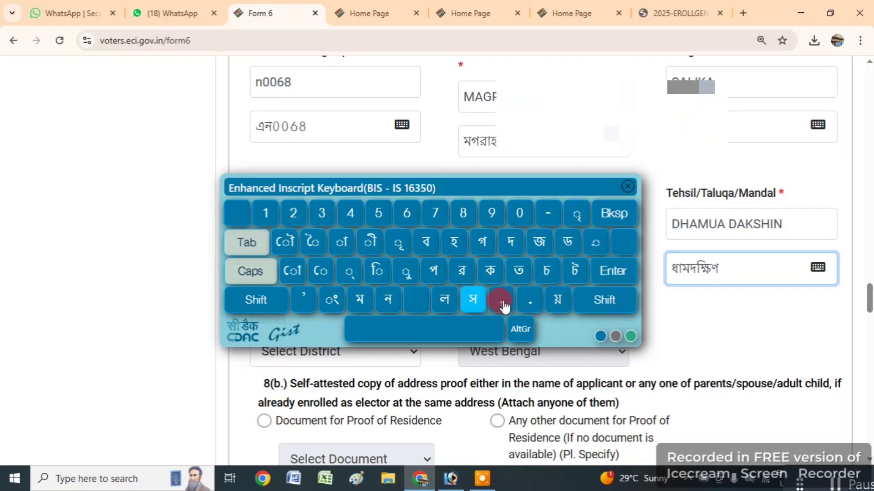
pyautogui.click(406, 272)
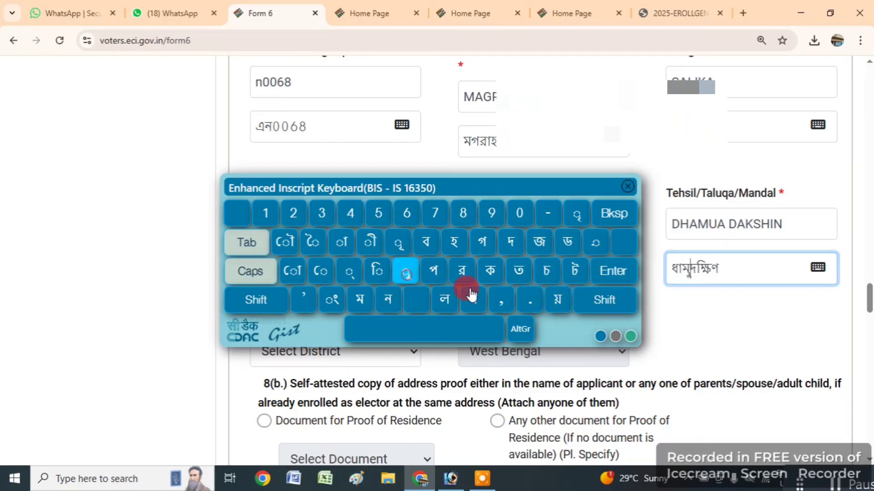
pyautogui.click(563, 313)
pyautogui.click(343, 245)
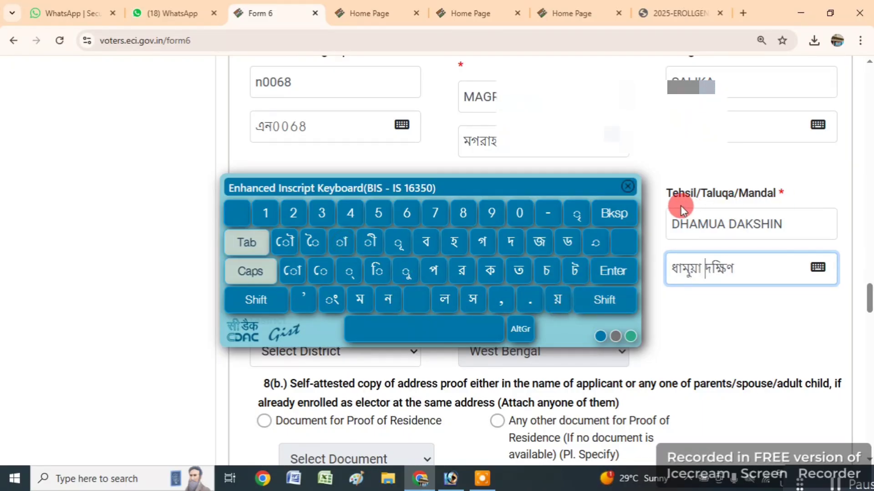
pyautogui.click(627, 187)
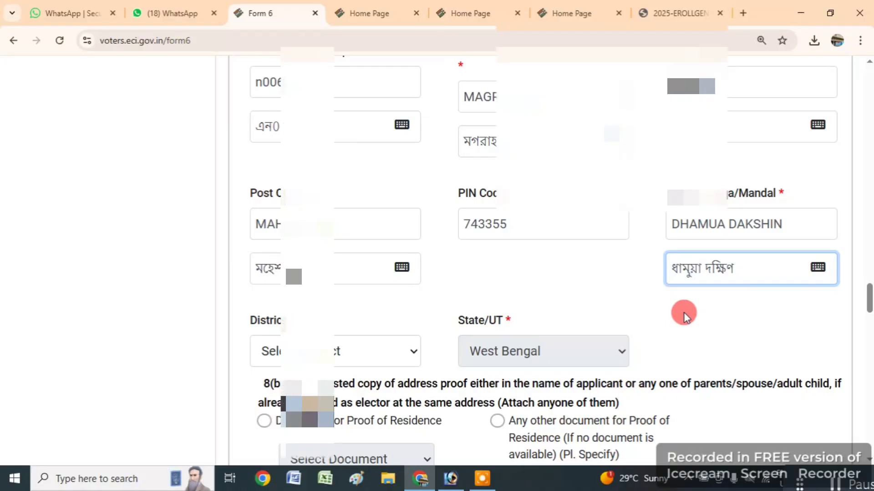
# - Set the district to SOUTH 24 PARGANAS
pyautogui.scroll(-5, 683, 313)
pyautogui.click(308, 93)
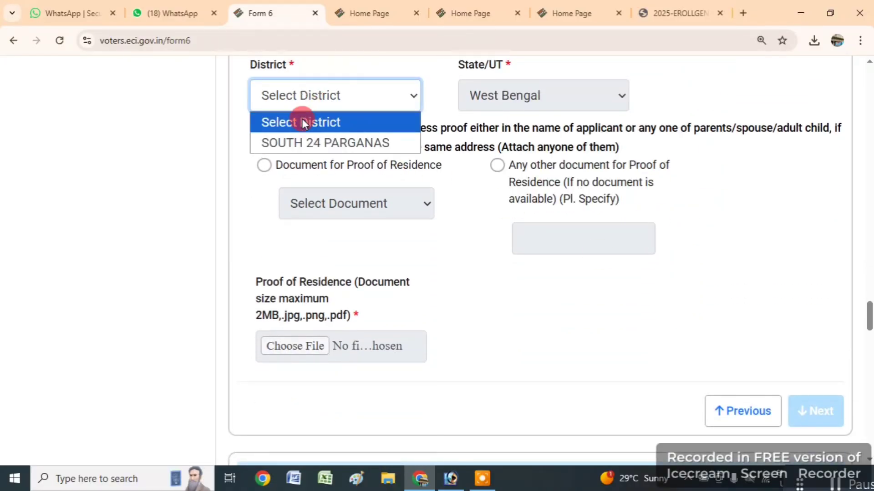
pyautogui.click(298, 141)
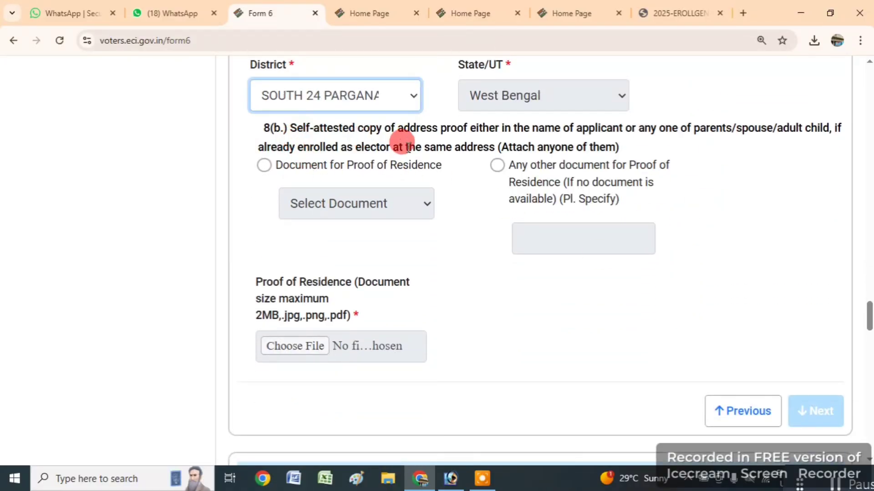
# - Upload the Aadhaar Card image as the proof of residence document
pyautogui.click(266, 165)
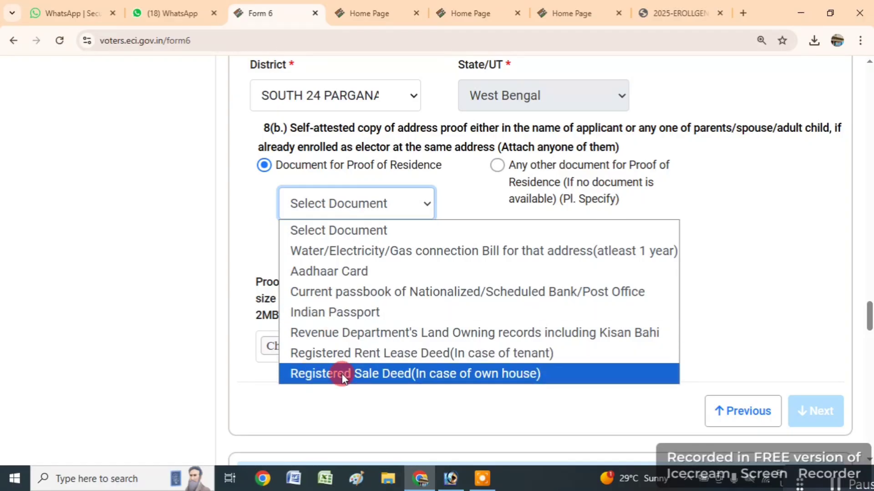
pyautogui.click(355, 275)
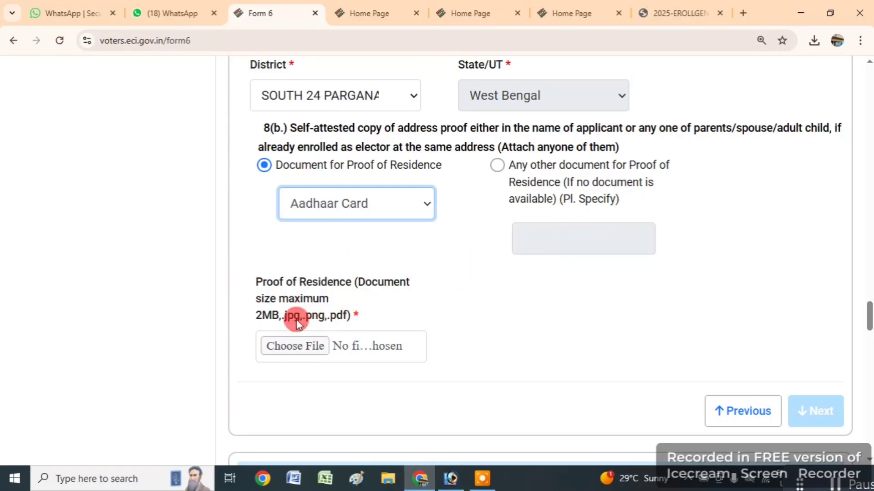
pyautogui.click(291, 342)
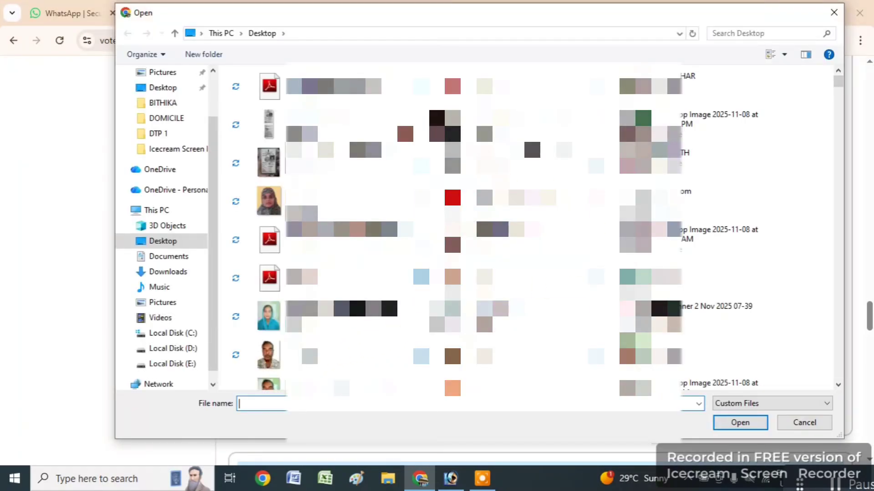
pyautogui.click(710, 87)
pyautogui.click(740, 422)
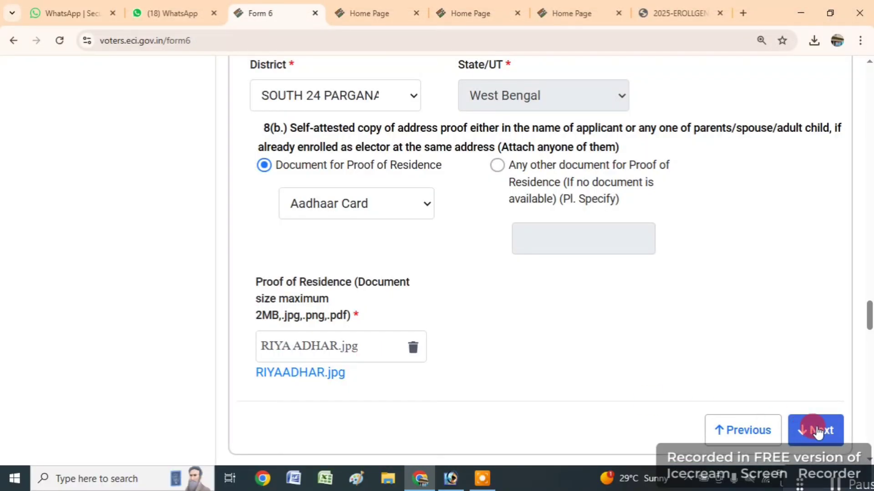
# - Continue past the disability category section to the family member details
pyautogui.click(817, 430)
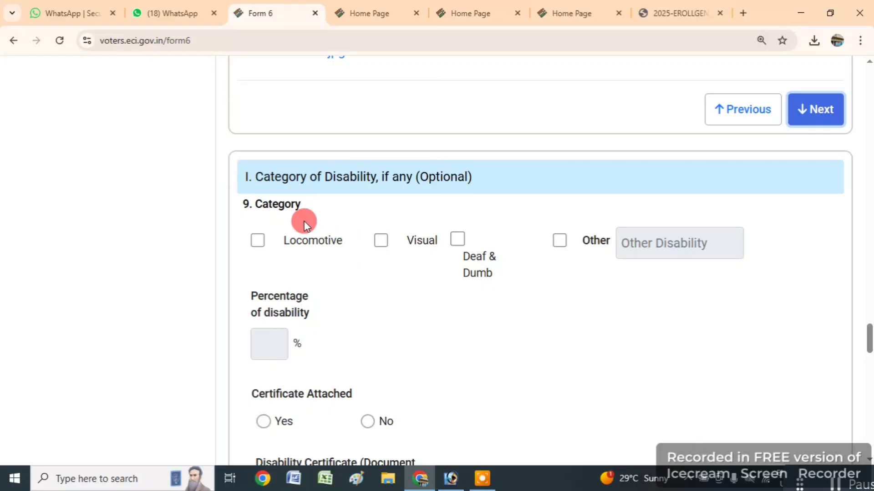
pyautogui.scroll(-1, 318, 145)
pyautogui.scroll(-1, 304, 209)
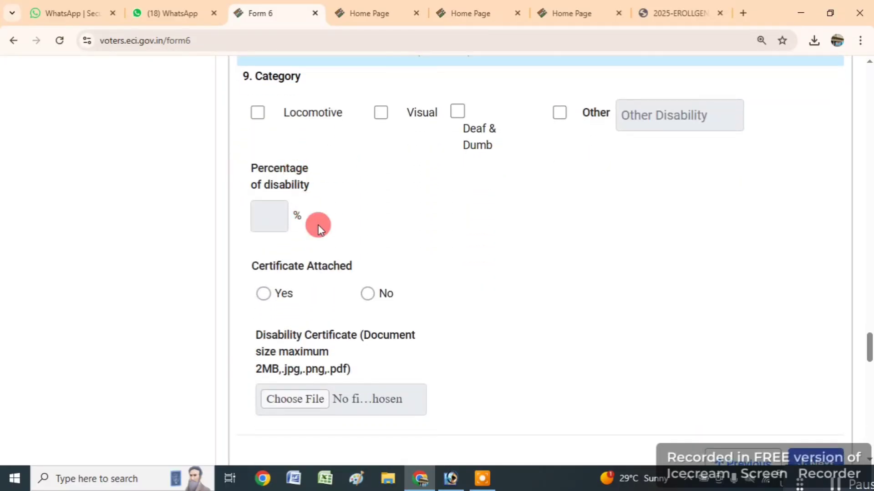
pyautogui.scroll(-2, 723, 328)
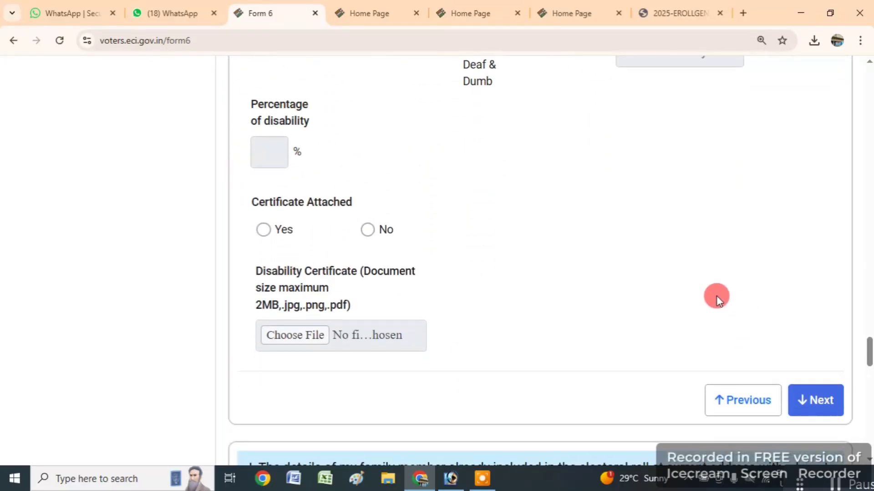
pyautogui.click(811, 336)
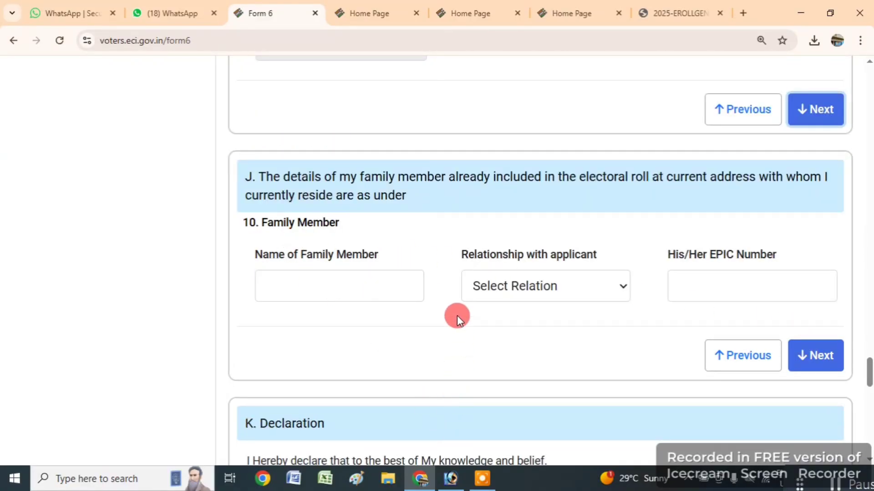
# - Enter the family member's name, relationship Husband and EPIC number, then continue
pyautogui.click(287, 282)
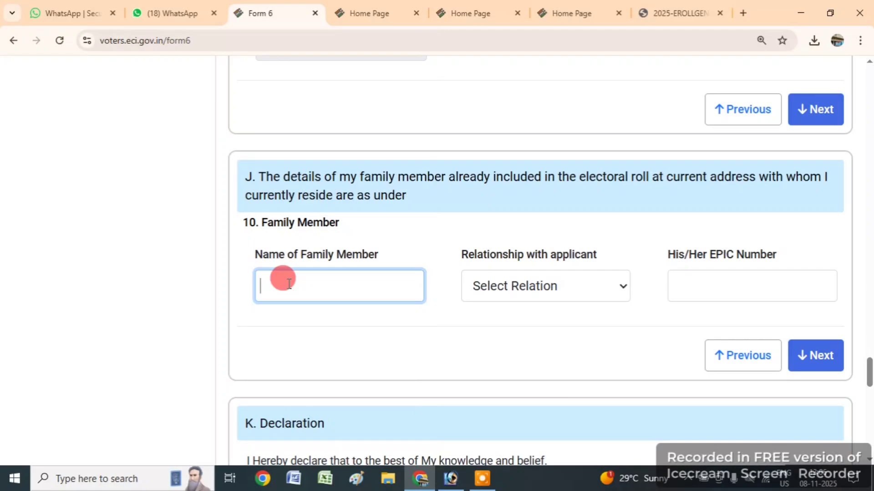
pyautogui.write('KAZ')
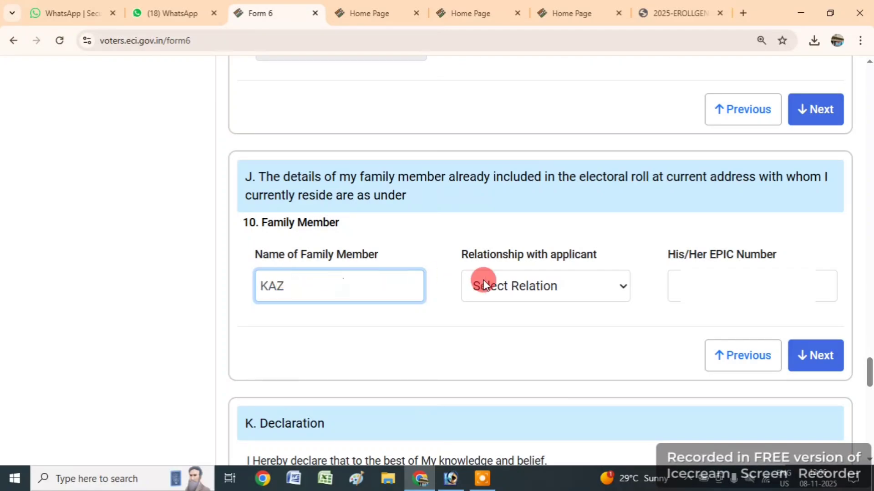
pyautogui.click(480, 291)
pyautogui.click(499, 373)
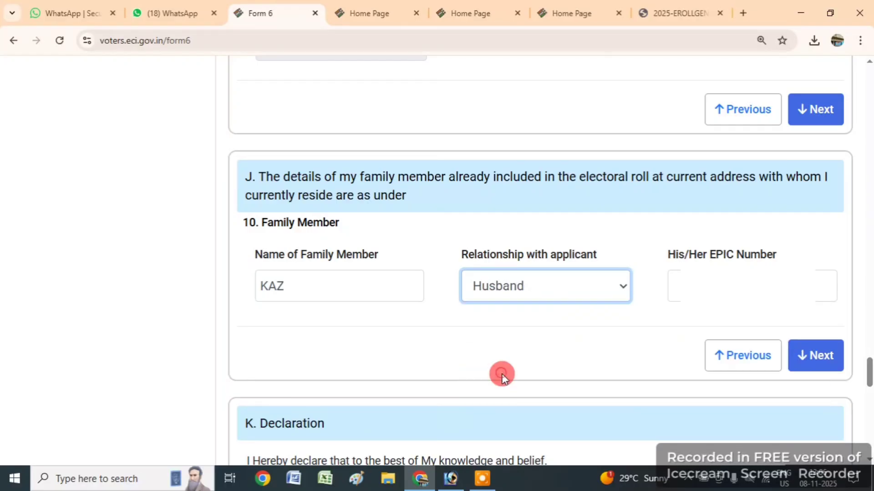
pyautogui.click(706, 285)
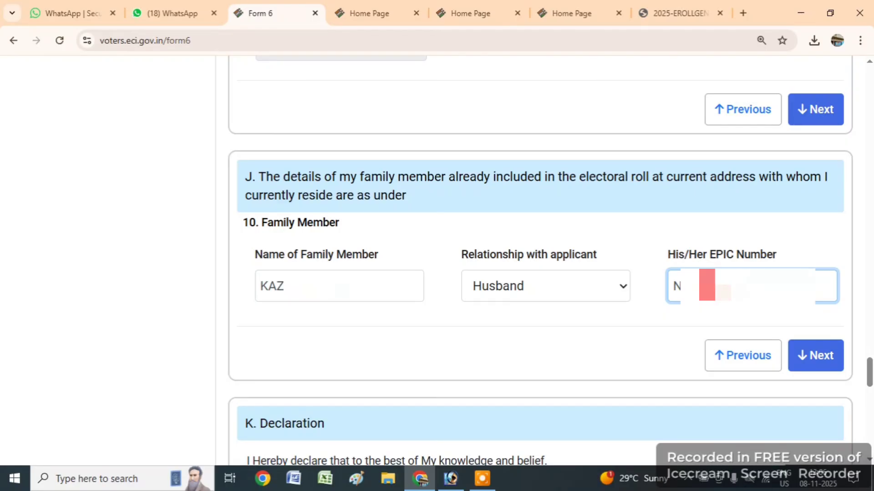
pyautogui.click(801, 354)
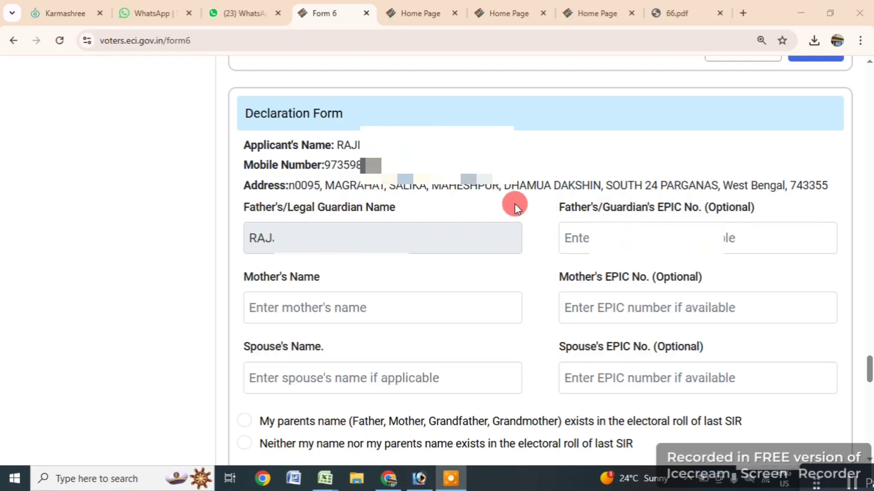
# - Enter the father's/guardian's EPIC number and let it validate to auto-fill the guardian's name
pyautogui.scroll(2, 500, 283)
pyautogui.scroll(-2, 514, 305)
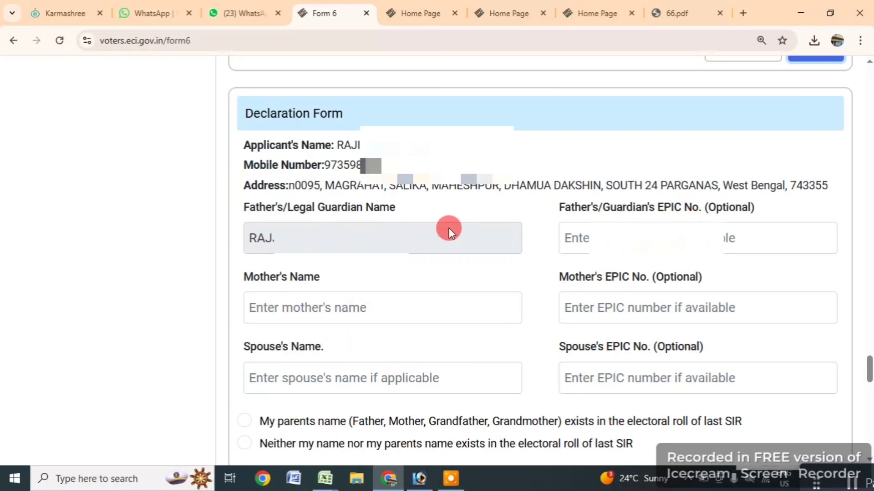
pyautogui.click(596, 238)
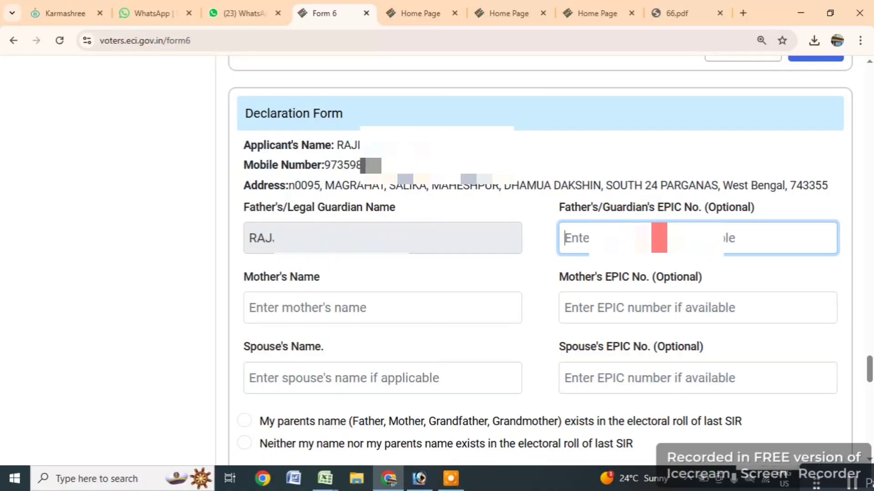
pyautogui.write('WB/')
pyautogui.click(627, 152)
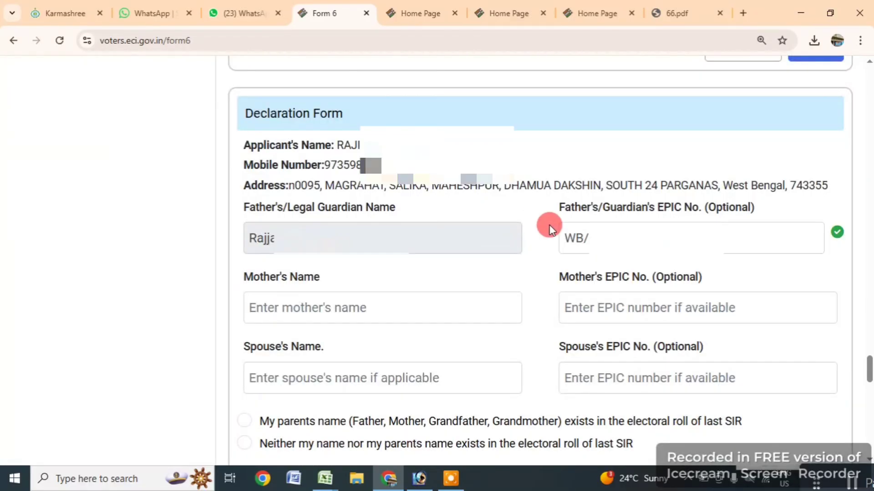
pyautogui.scroll(-3, 745, 251)
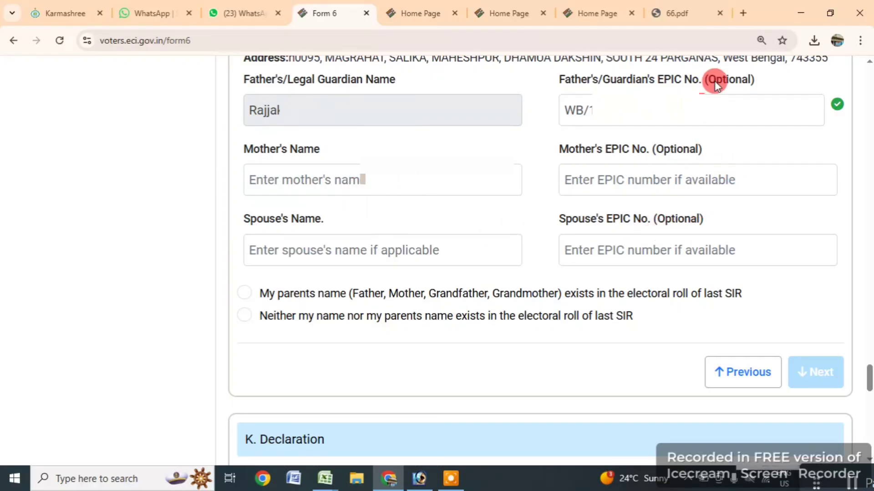
# - Choose the parents-in-last-SIR-roll option and check the still-empty constituency and polling station lists
pyautogui.click(245, 292)
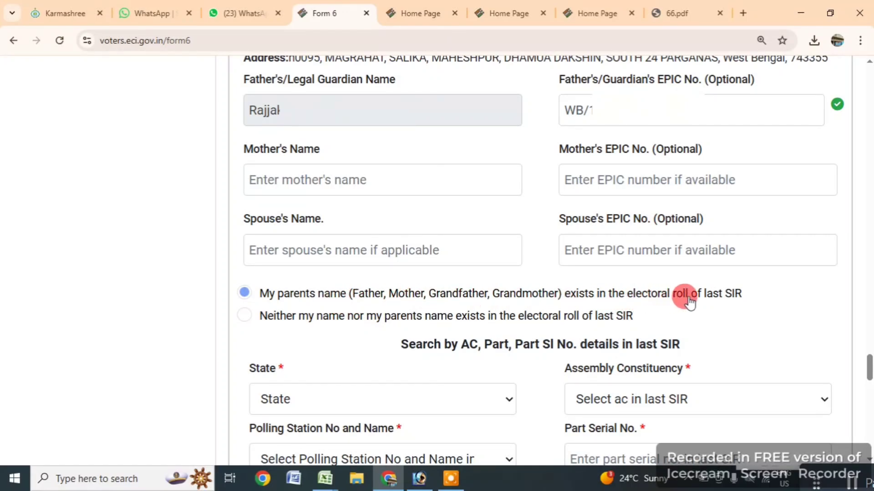
pyautogui.scroll(-3, 431, 319)
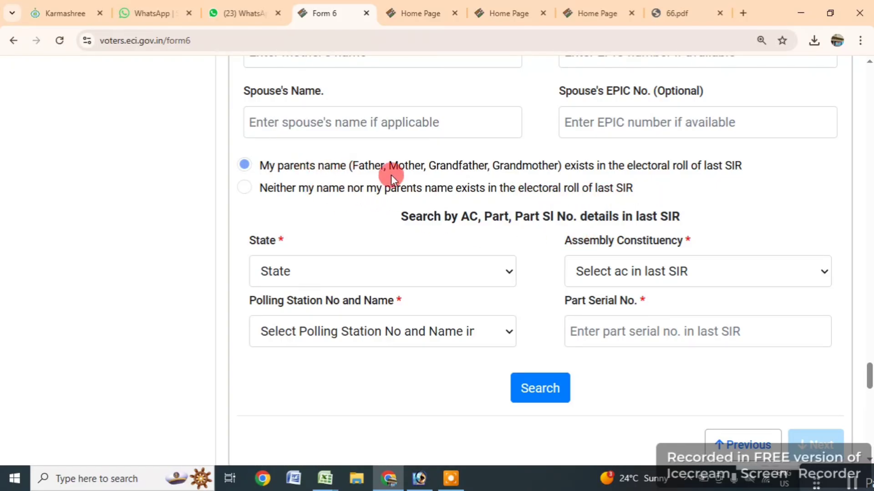
pyautogui.click(633, 271)
pyautogui.click(633, 272)
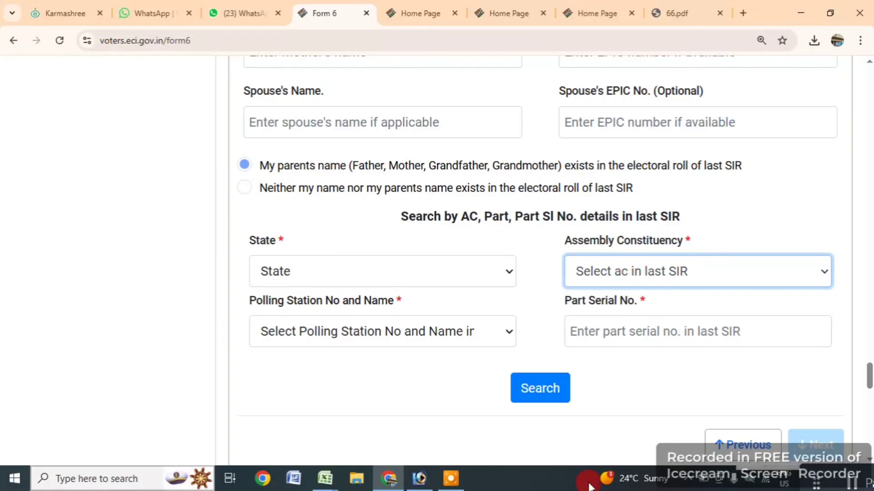
pyautogui.click(605, 276)
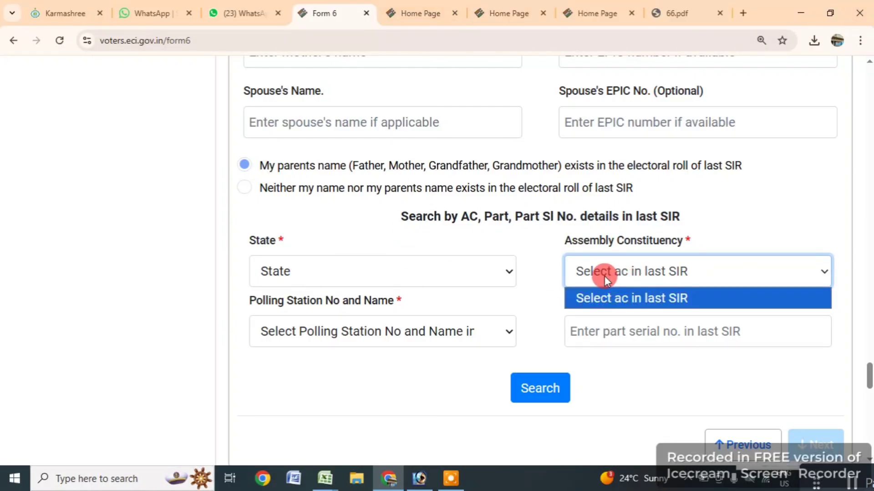
pyautogui.click(604, 276)
pyautogui.click(325, 331)
pyautogui.click(325, 332)
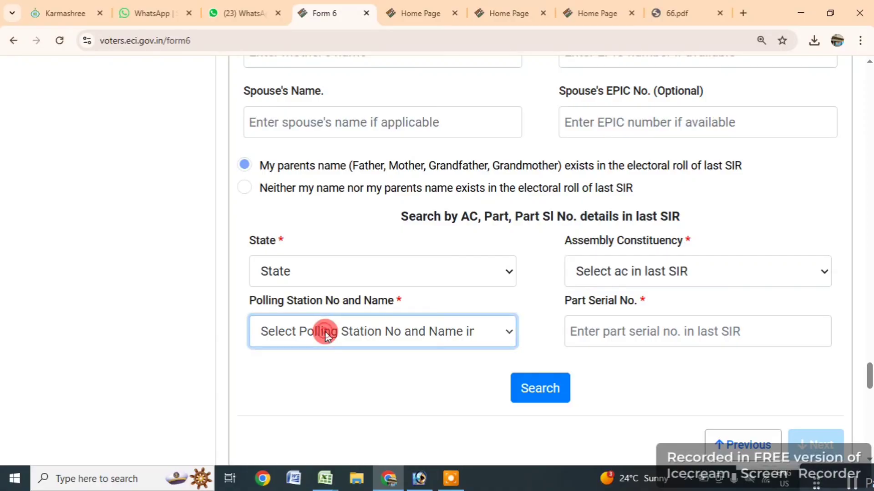
pyautogui.click(622, 272)
pyautogui.click(619, 272)
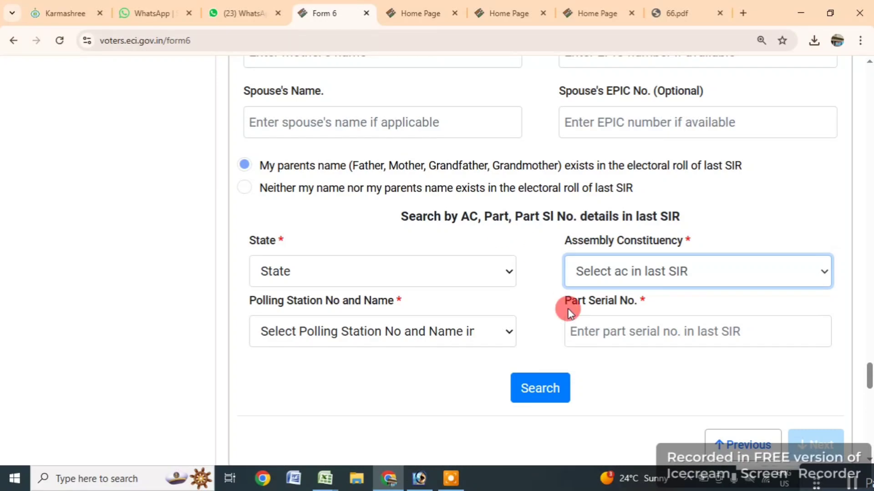
# - Open the State dropdown for the last-SIR roll search
pyautogui.scroll(-1, 702, 339)
pyautogui.scroll(-4, 702, 337)
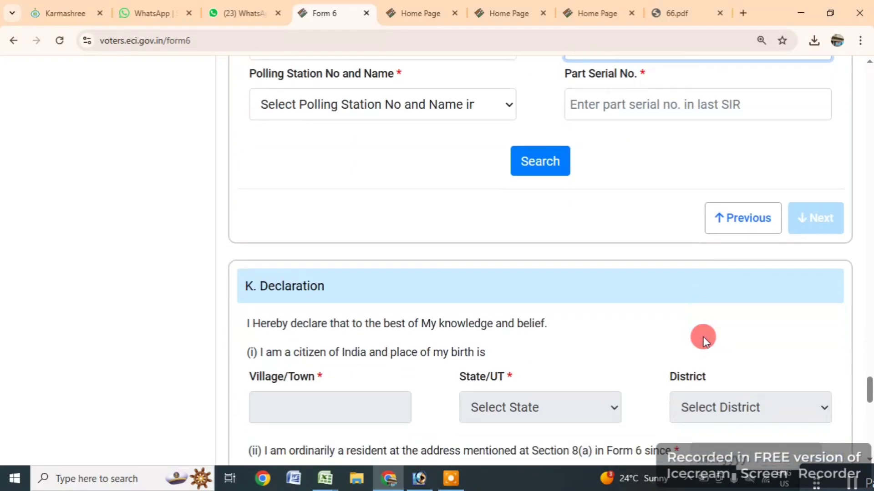
pyautogui.scroll(4, 704, 333)
pyautogui.click(627, 217)
pyautogui.click(627, 217)
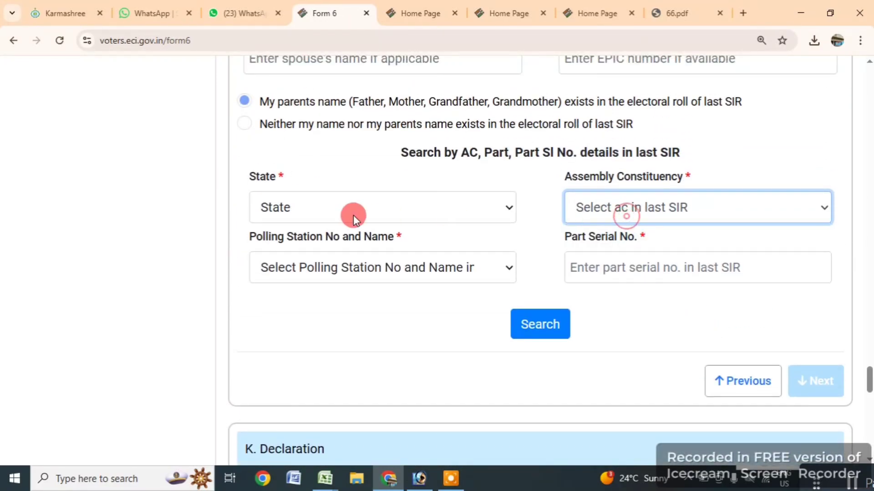
pyautogui.click(332, 215)
pyautogui.scroll(-5, 367, 327)
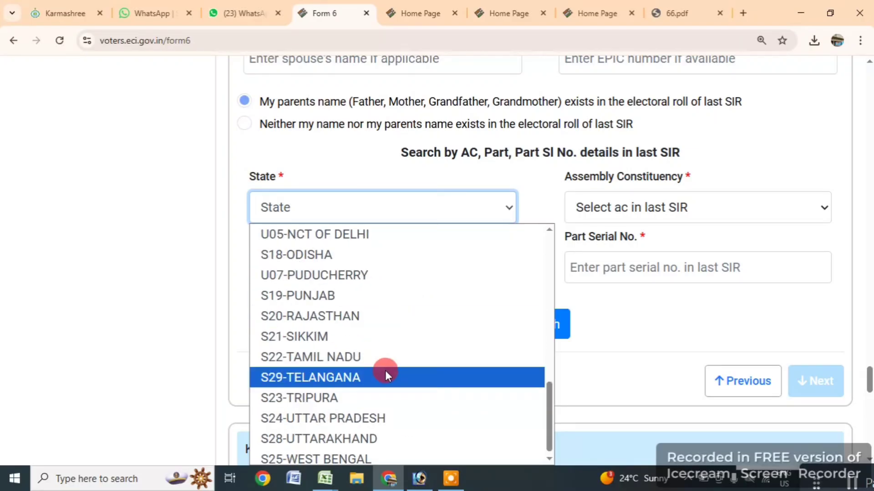
# - Select state S25-WEST BENGAL and assembly constituency 121-MAGRAHAT EAST
pyautogui.click(342, 453)
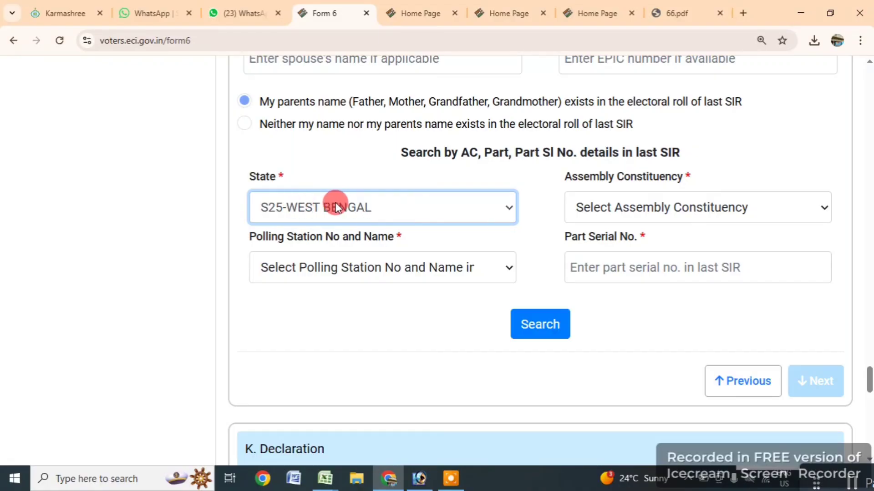
pyautogui.click(626, 212)
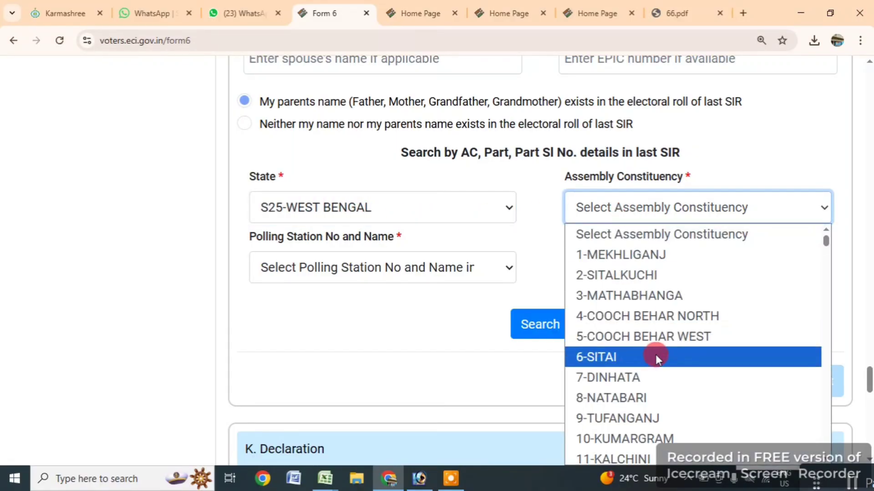
pyautogui.scroll(-20, 658, 361)
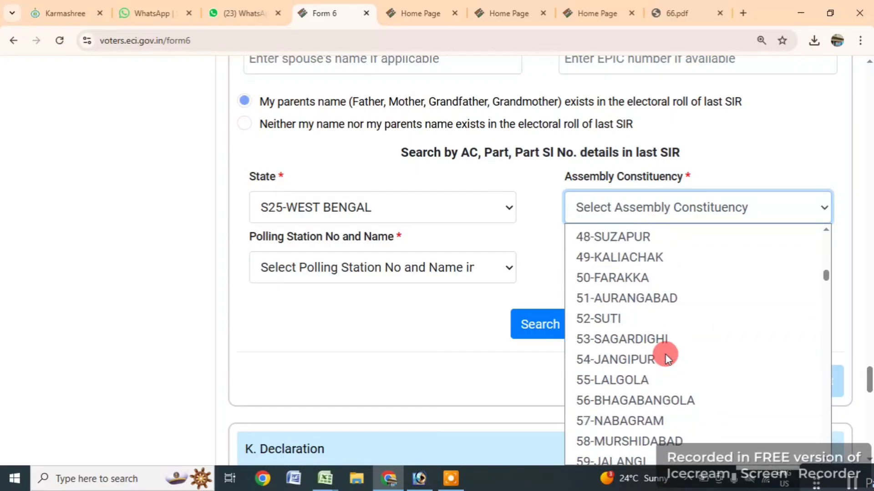
pyautogui.scroll(-20, 662, 362)
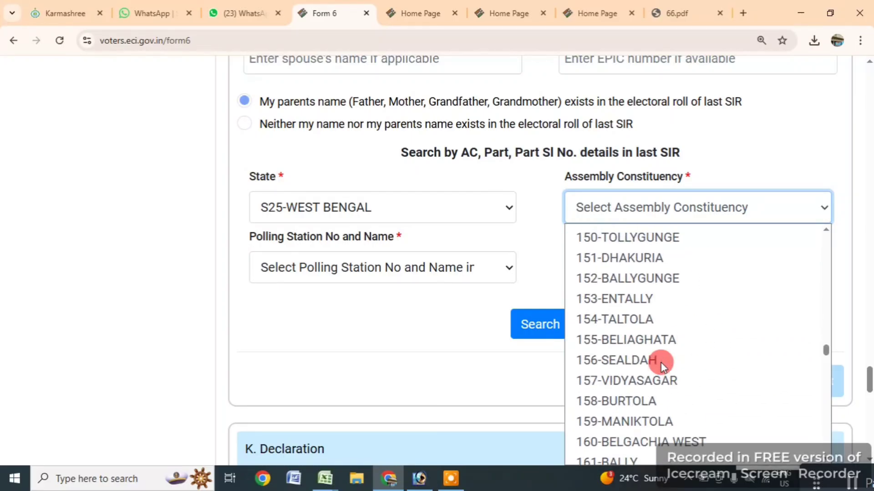
pyautogui.scroll(5, 660, 357)
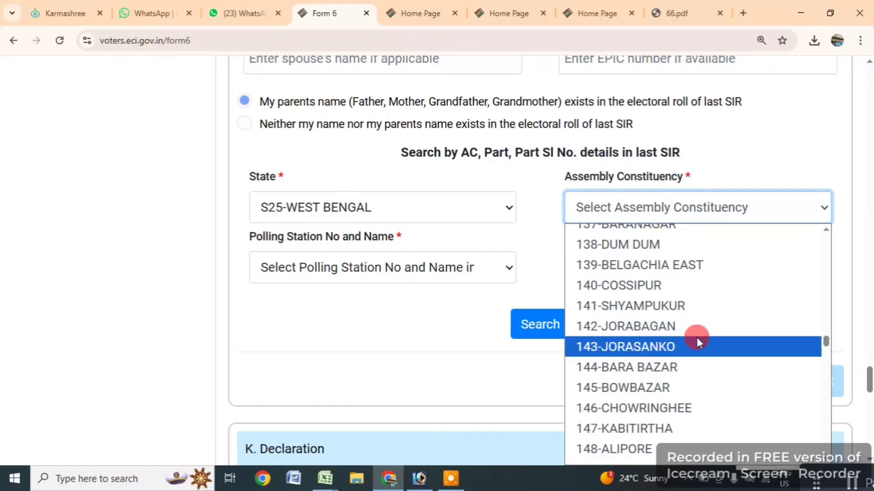
pyautogui.scroll(3, 699, 342)
pyautogui.scroll(-8, 698, 343)
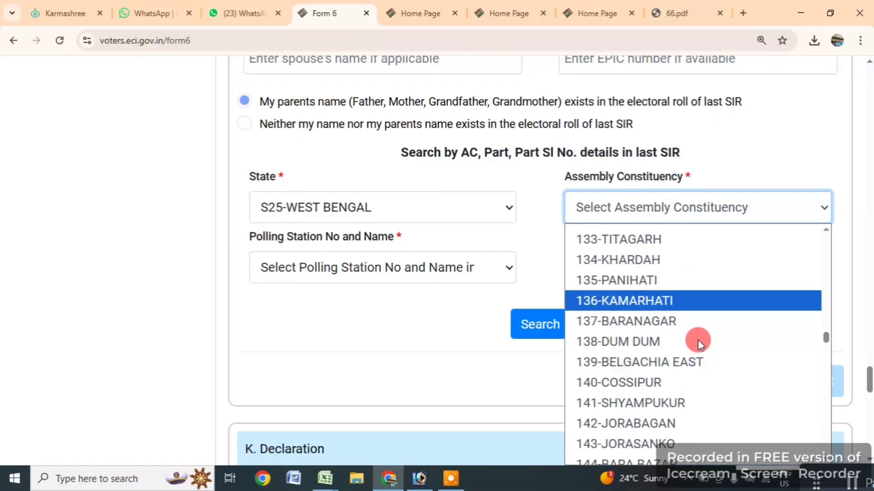
pyautogui.scroll(-6, 698, 343)
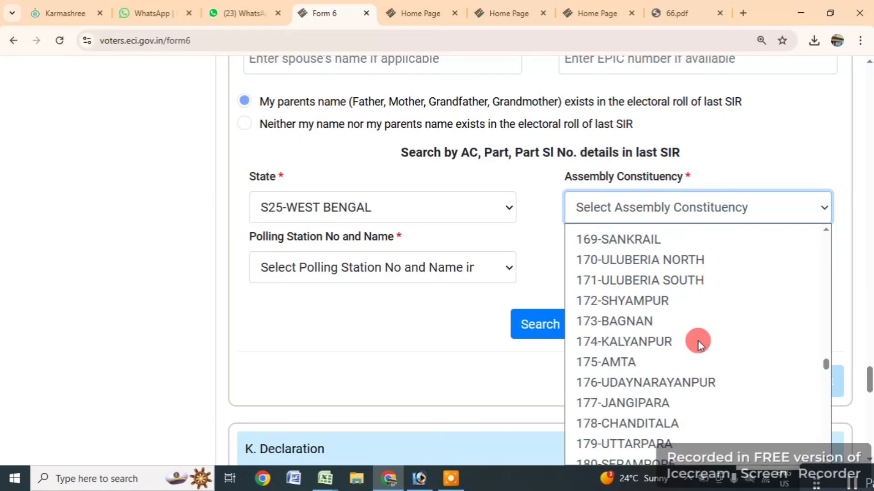
pyautogui.scroll(-4, 699, 343)
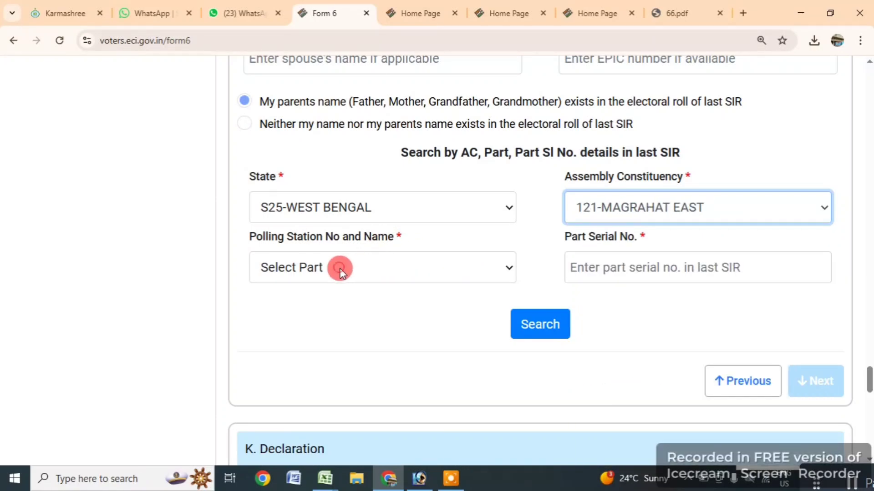
# - Choose polling station 49-SALIKA F.P.SCHOOL for the roll search
pyautogui.click(342, 272)
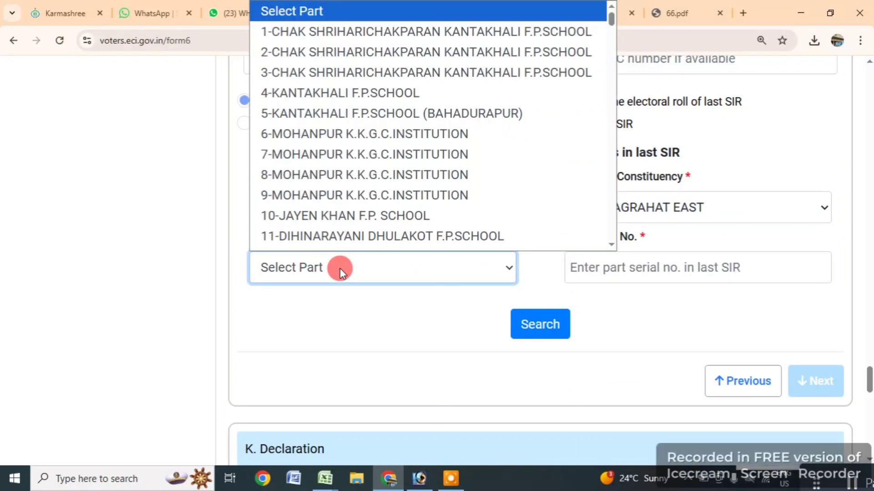
pyautogui.scroll(-10, 350, 205)
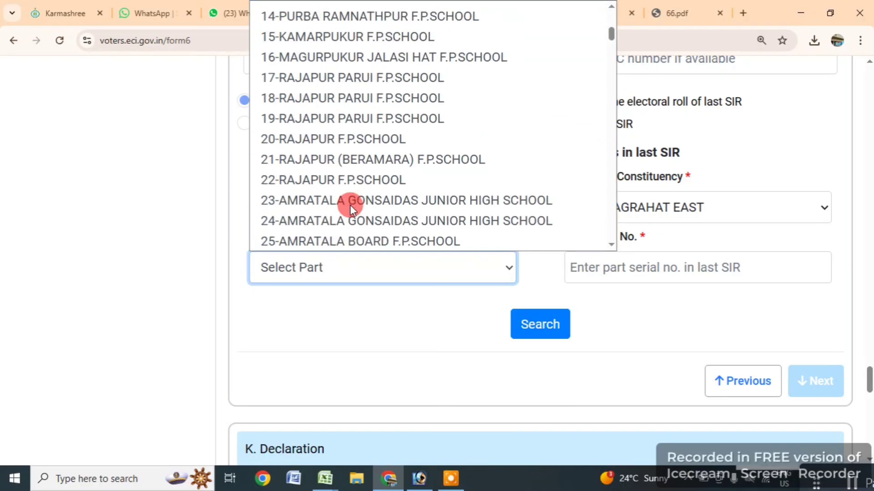
pyautogui.scroll(-5, 350, 205)
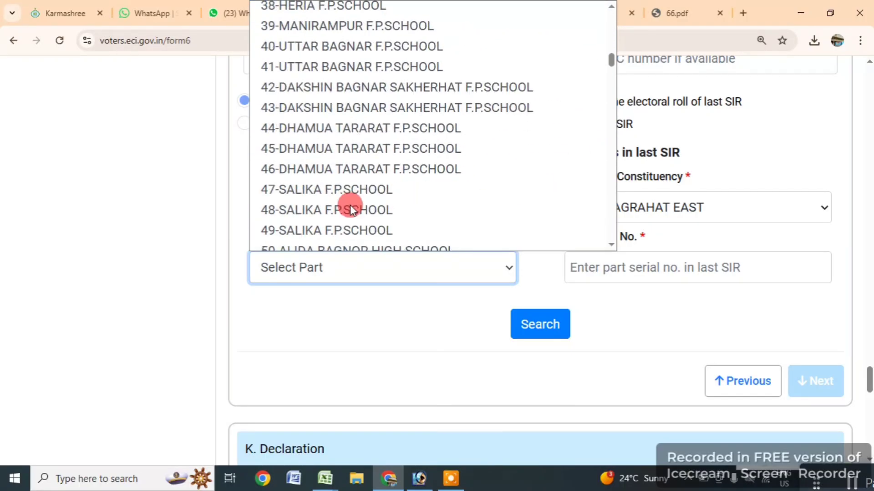
pyautogui.scroll(-3, 361, 226)
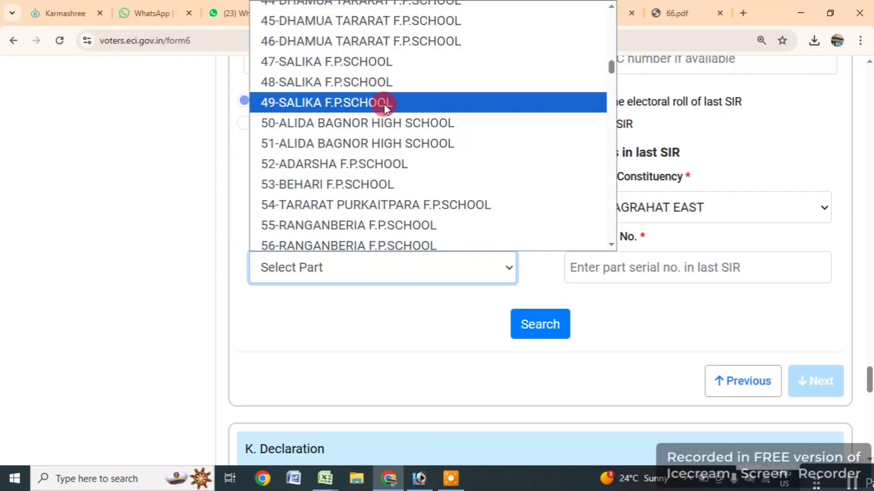
pyautogui.click(368, 104)
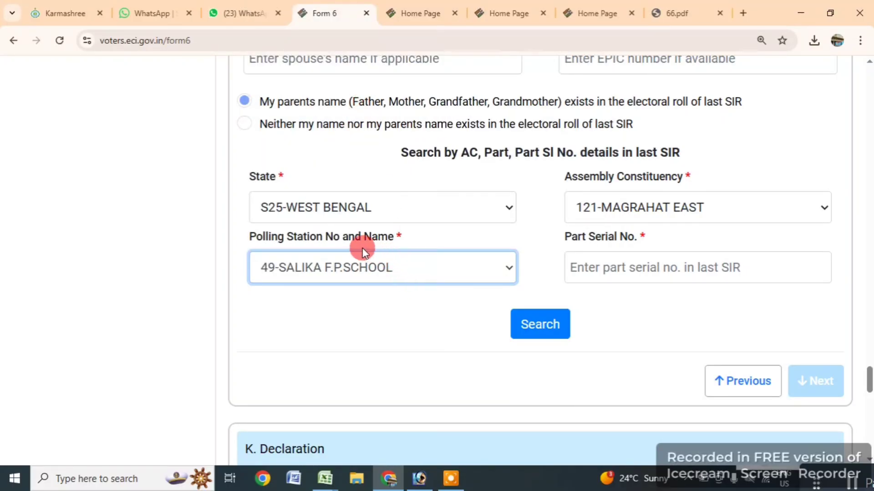
pyautogui.click(622, 271)
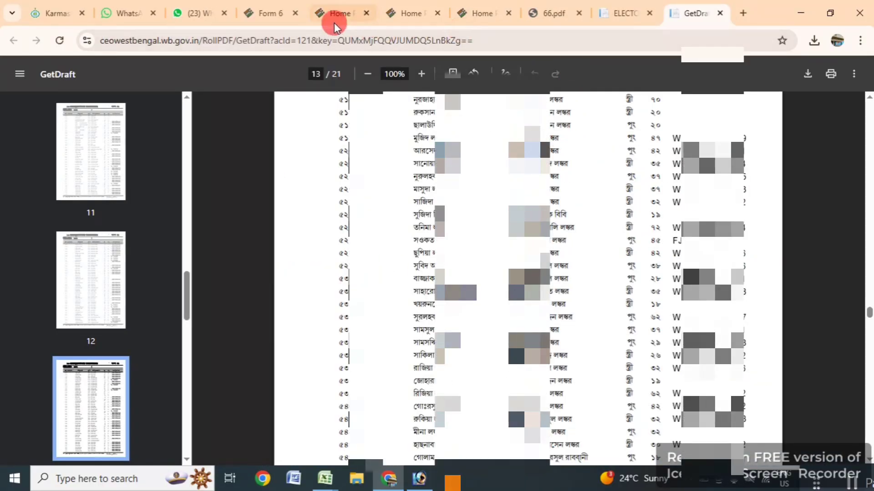
pyautogui.click(273, 15)
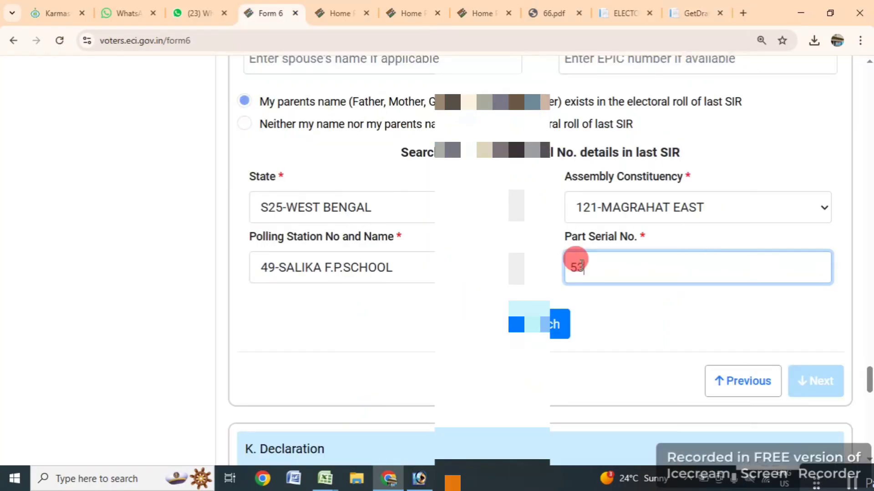
pyautogui.click(541, 326)
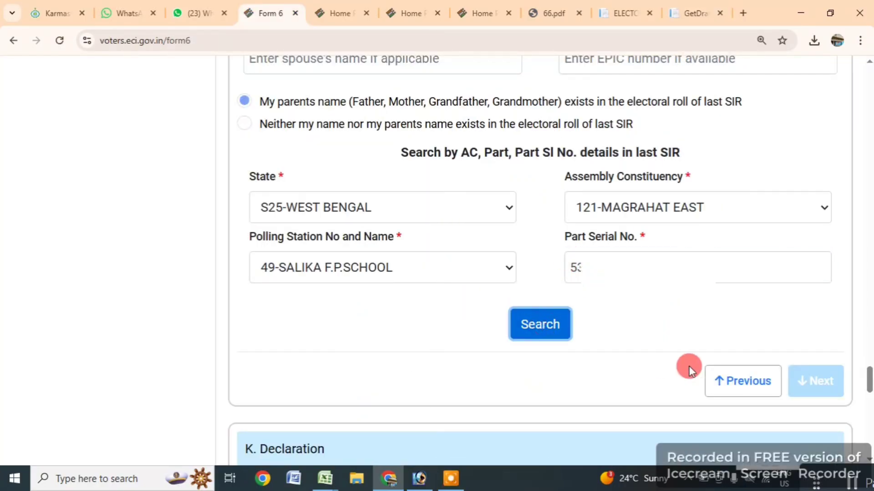
pyautogui.scroll(-4, 619, 341)
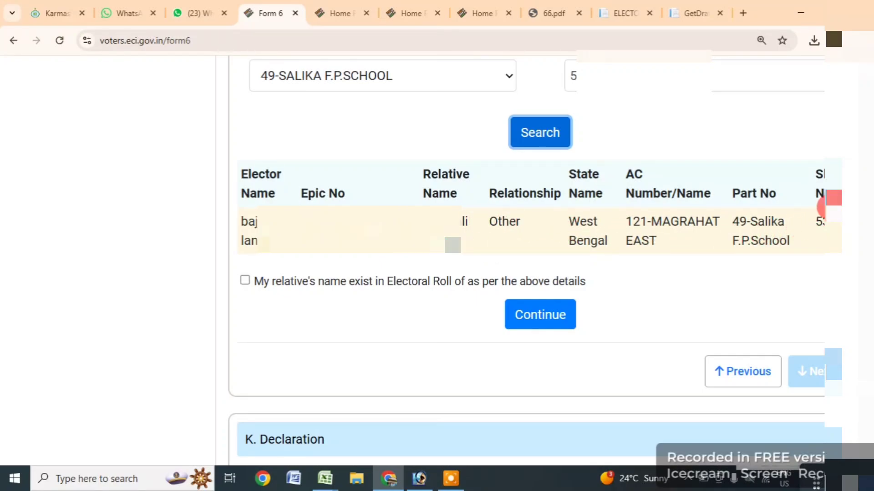
pyautogui.click(246, 280)
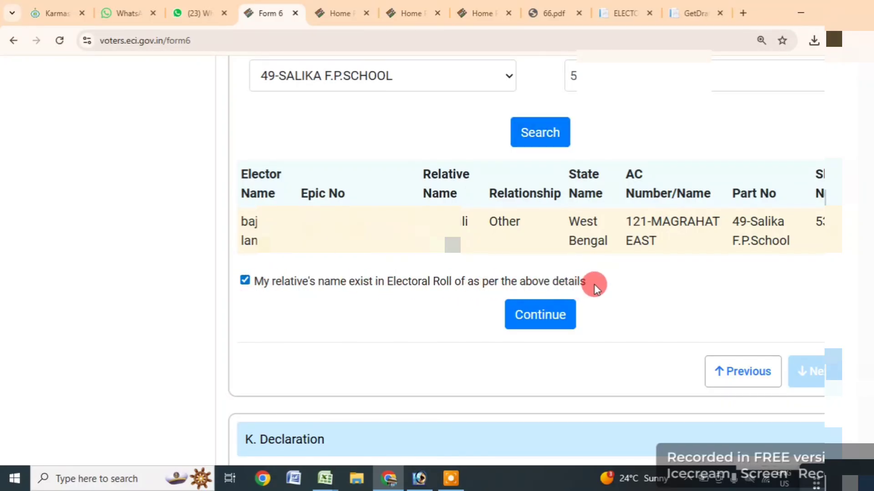
pyautogui.click(549, 320)
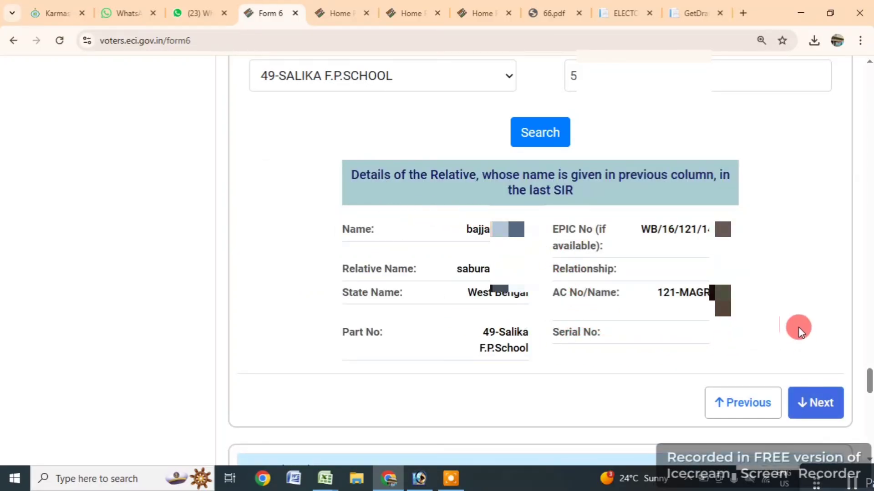
pyautogui.click(820, 404)
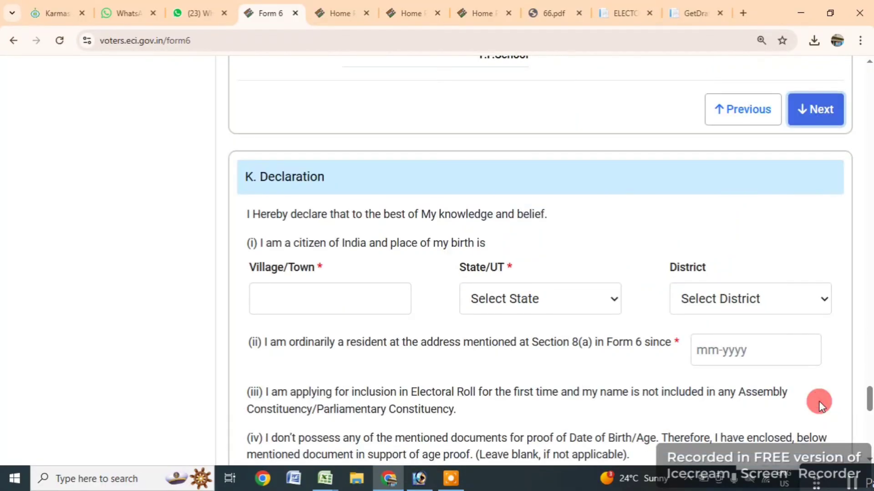
# - Give the birthplace as village SALIKA, state West Bengal, district SOUTH 24 PARGANAS
pyautogui.click(324, 302)
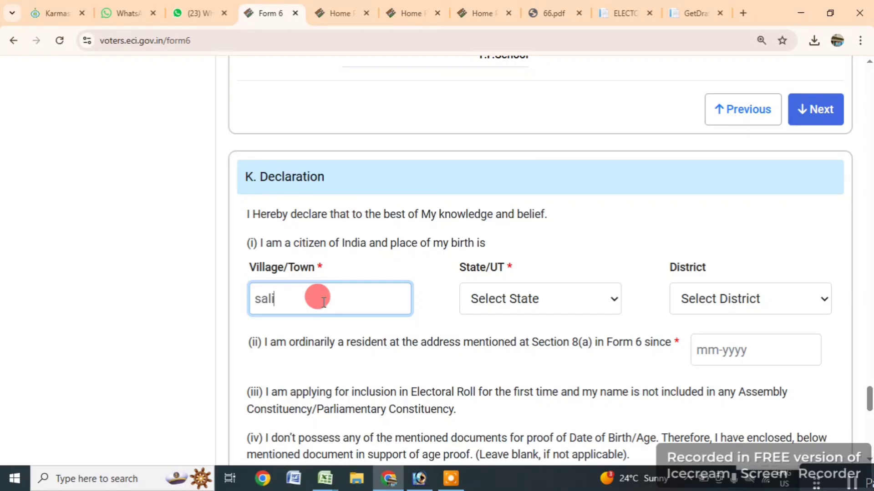
pyautogui.write('s')
pyautogui.press('BackSpace')
pyautogui.write('SAL')
pyautogui.click(512, 312)
pyautogui.press('w')
pyautogui.press('Return')
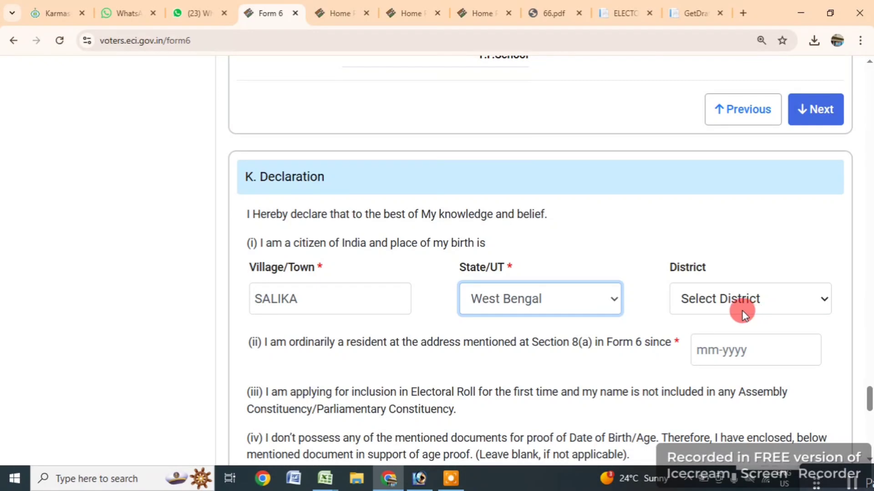
pyautogui.click(741, 310)
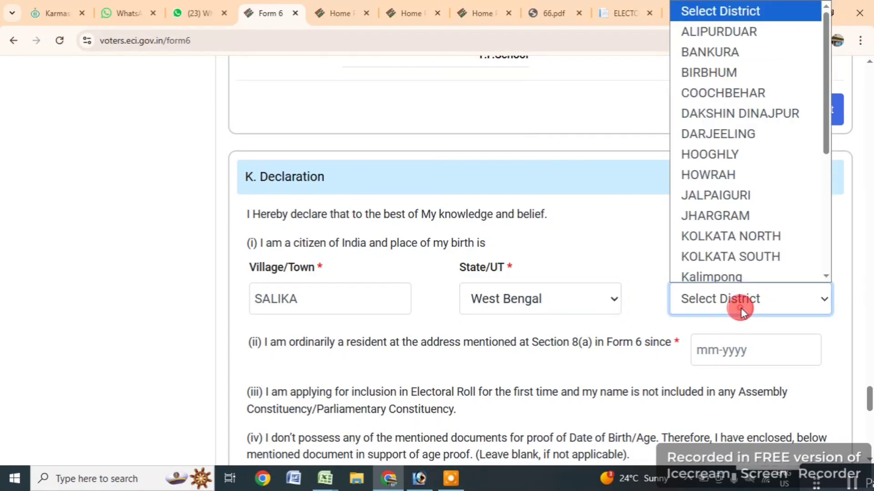
pyautogui.scroll(-4, 747, 191)
pyautogui.click(747, 251)
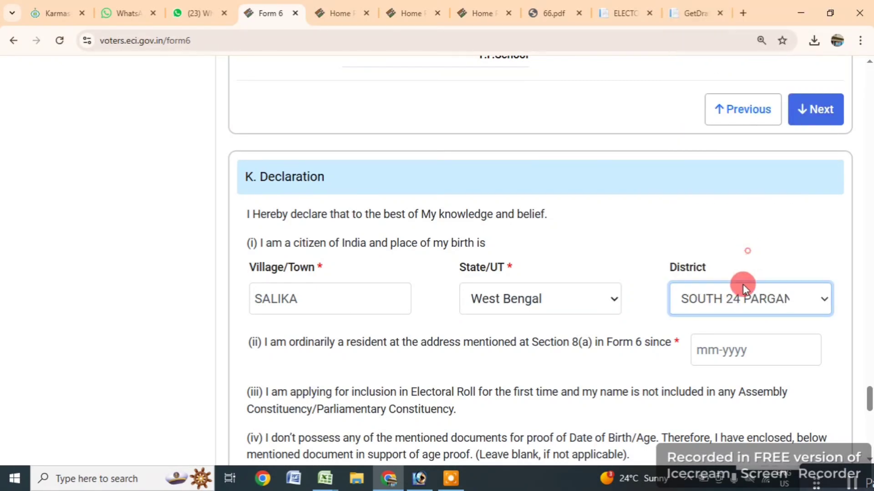
# - Set the residence-since date to January 2007 in the month and year picker
pyautogui.click(706, 348)
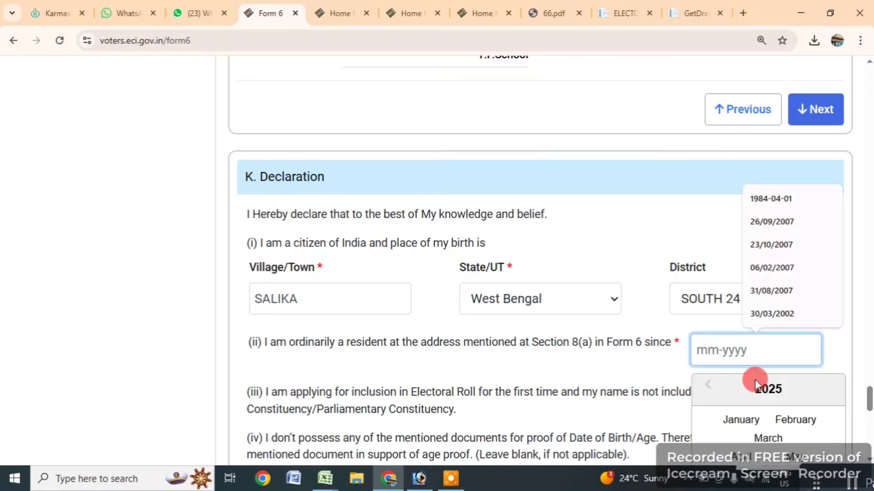
pyautogui.scroll(-3, 780, 370)
pyautogui.click(764, 196)
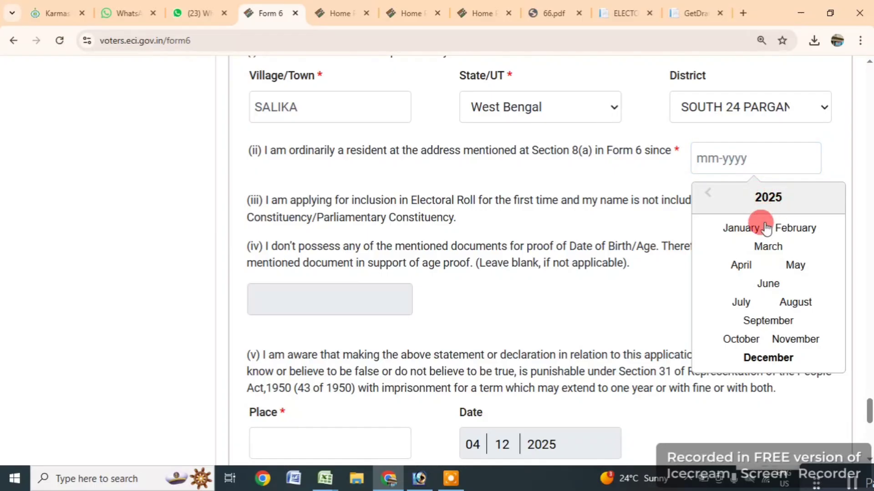
pyautogui.click(707, 193)
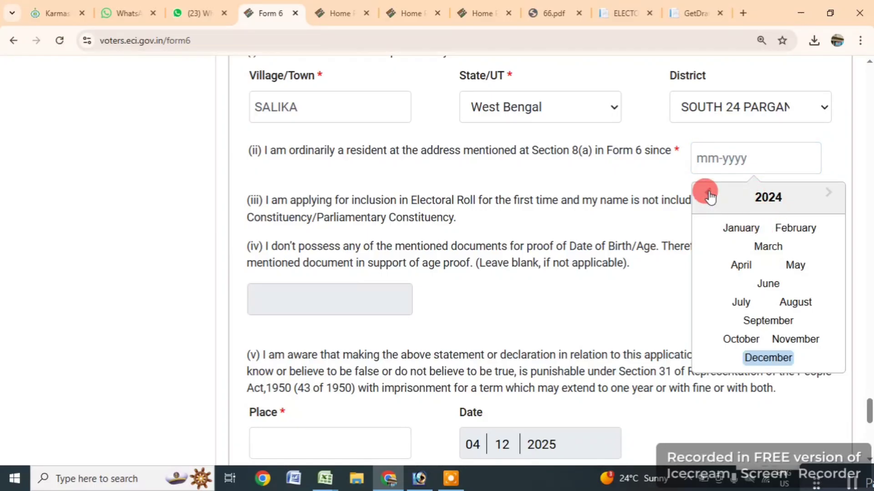
pyautogui.click(784, 206)
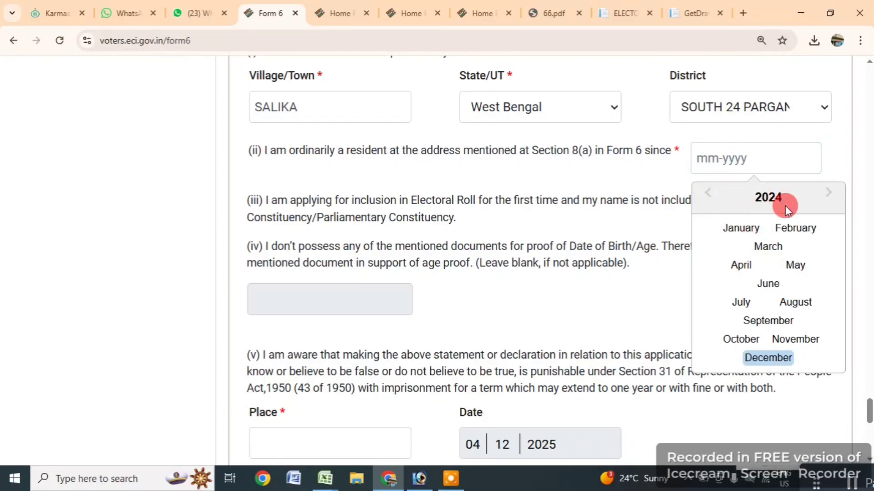
pyautogui.click(709, 193)
pyautogui.click(709, 193)
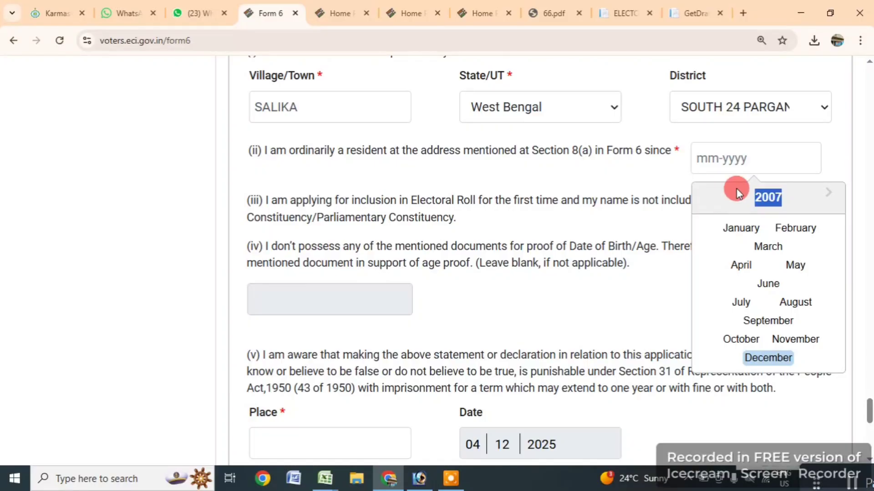
pyautogui.click(739, 228)
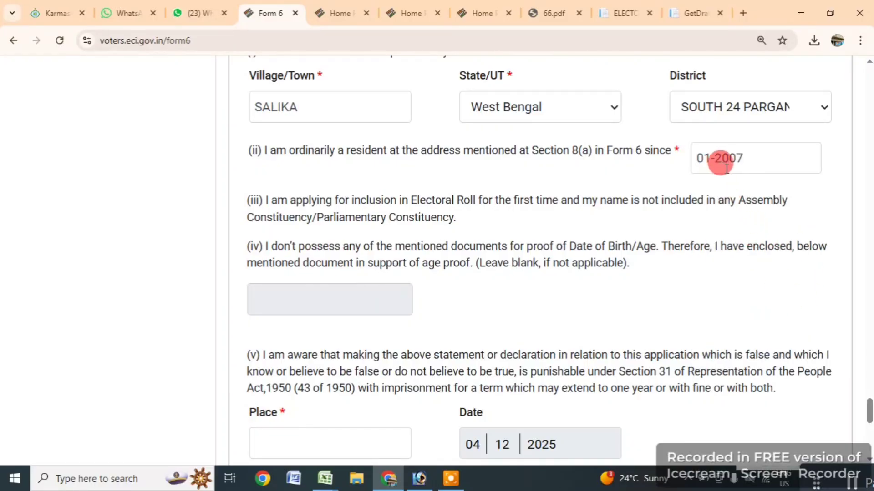
pyautogui.scroll(-4, 546, 348)
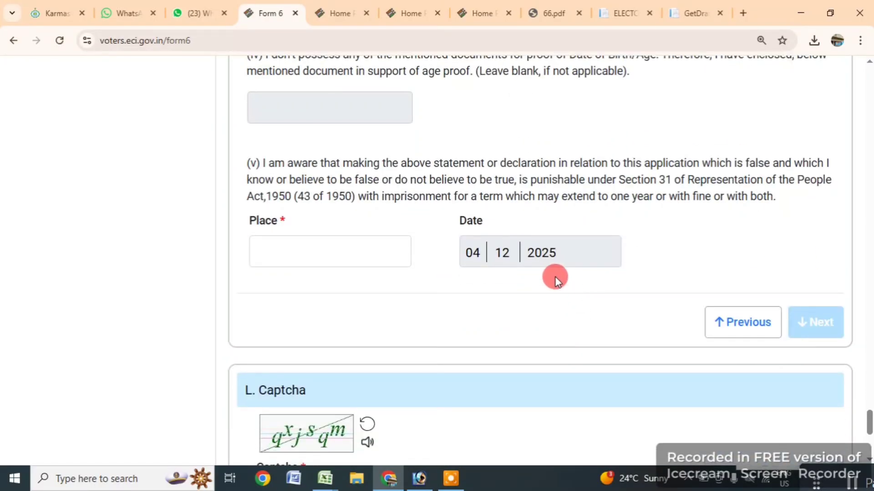
pyautogui.scroll(3, 555, 278)
# - Enter SALIKA as the place of declaration and continue to the captcha section
pyautogui.click(330, 370)
pyautogui.write('SA')
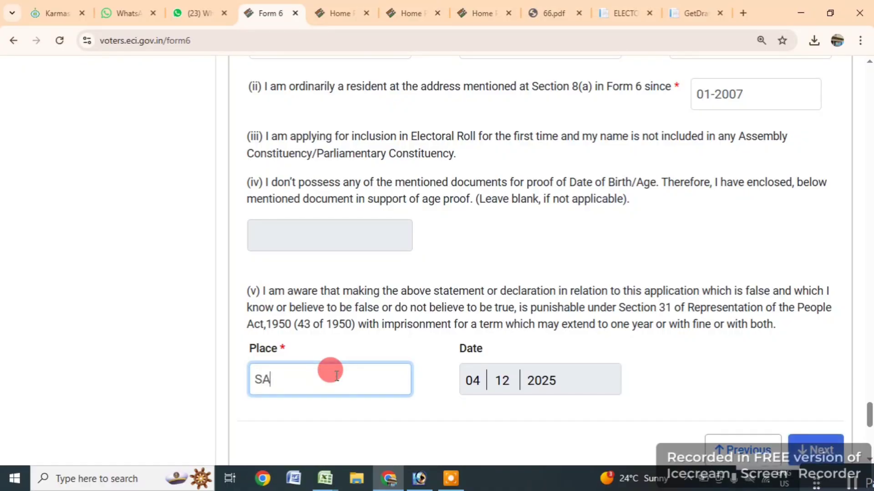
pyautogui.write('LIKA')
pyautogui.scroll(-4, 692, 279)
pyautogui.click(806, 258)
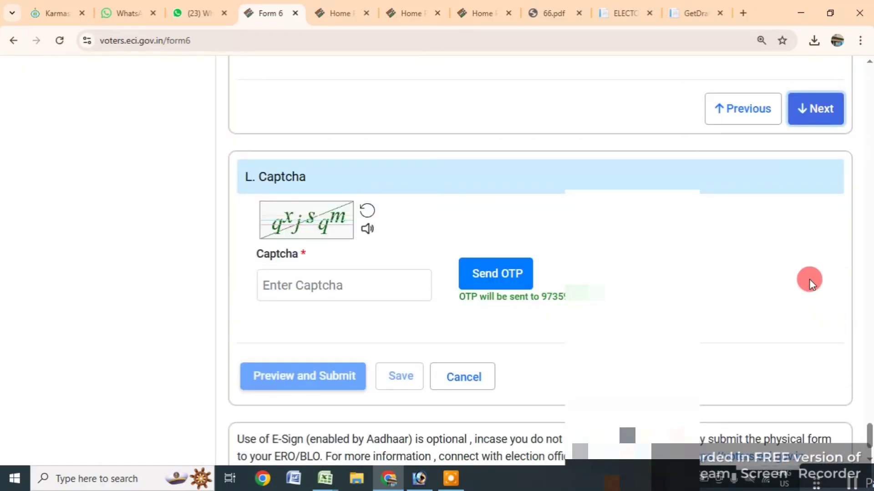
# - Enter the captcha text and request an SMS OTP to the registered mobile number
pyautogui.click(287, 291)
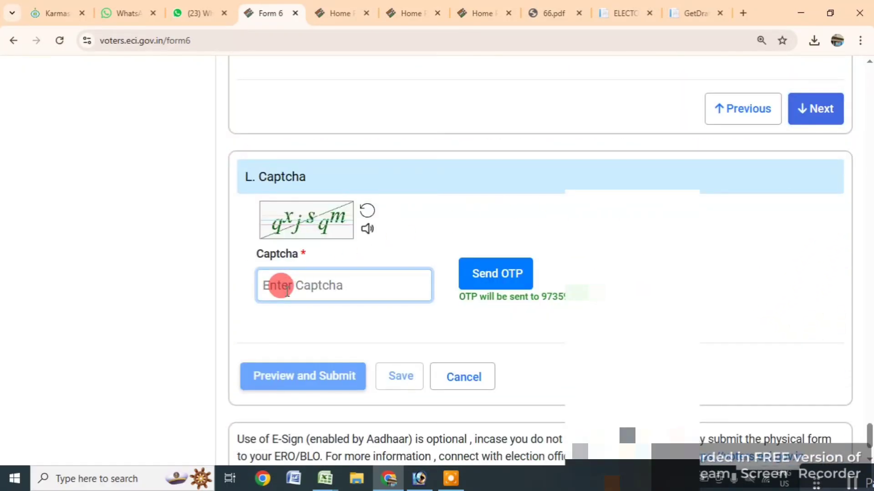
pyautogui.write('qxjsqm')
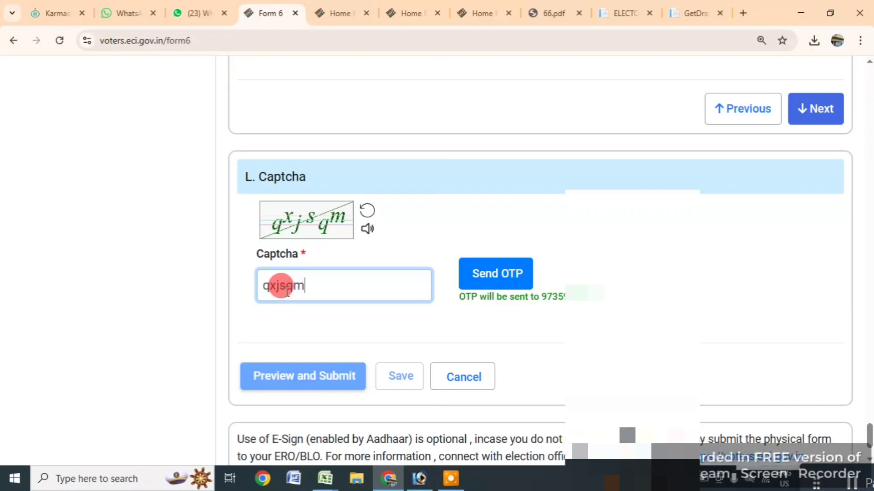
pyautogui.click(682, 277)
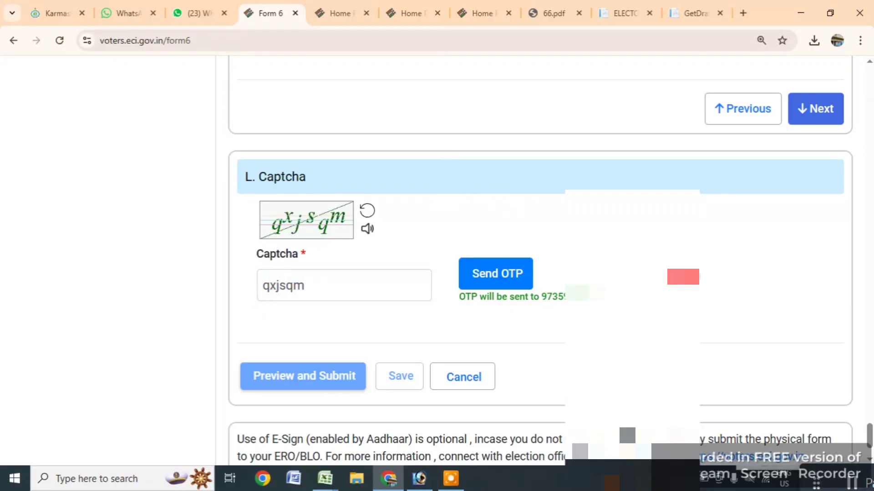
pyautogui.click(502, 274)
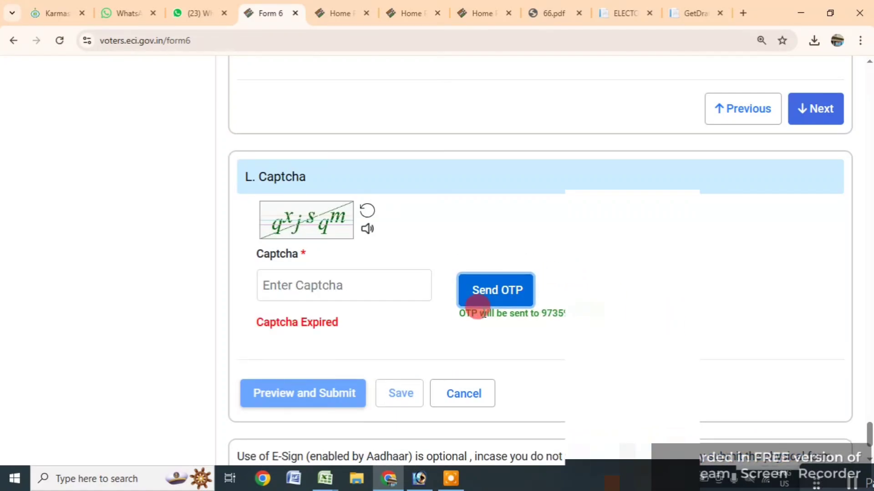
# - Re-enter the refreshed captcha and request the SMS OTP again
pyautogui.click(323, 290)
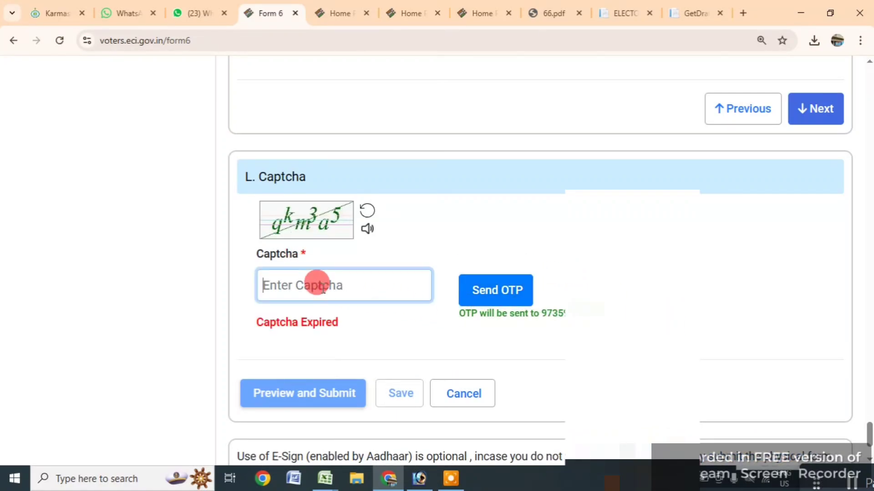
pyautogui.write('a')
pyautogui.press('BackSpace')
pyautogui.write('qkm3a5')
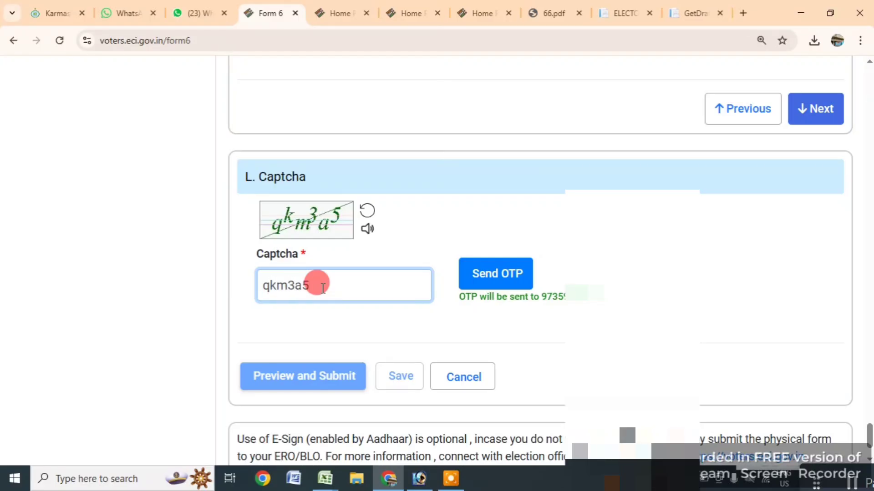
pyautogui.click(503, 274)
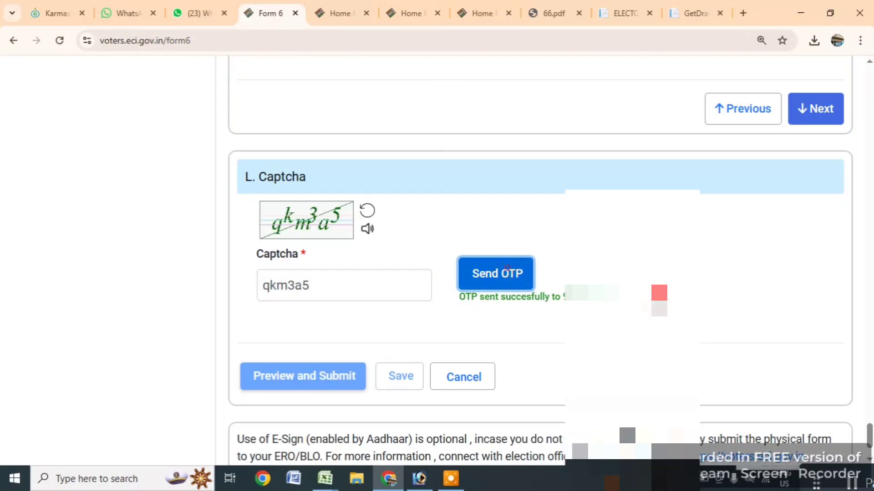
# - Enter the OTP received by SMS and request the Form 6 preview
pyautogui.click(323, 333)
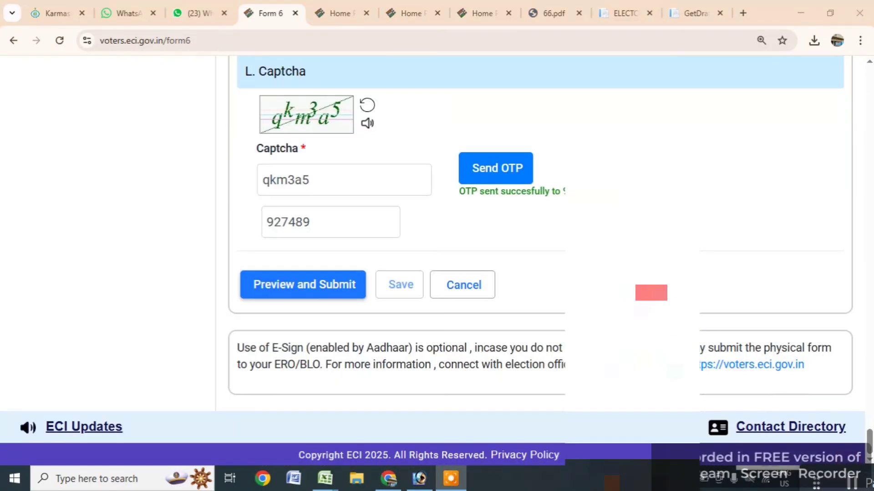
pyautogui.click(334, 221)
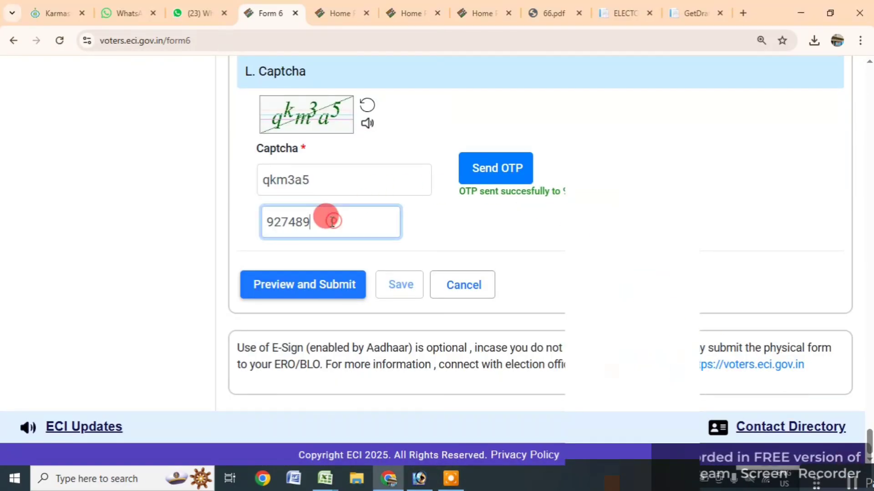
pyautogui.click(307, 284)
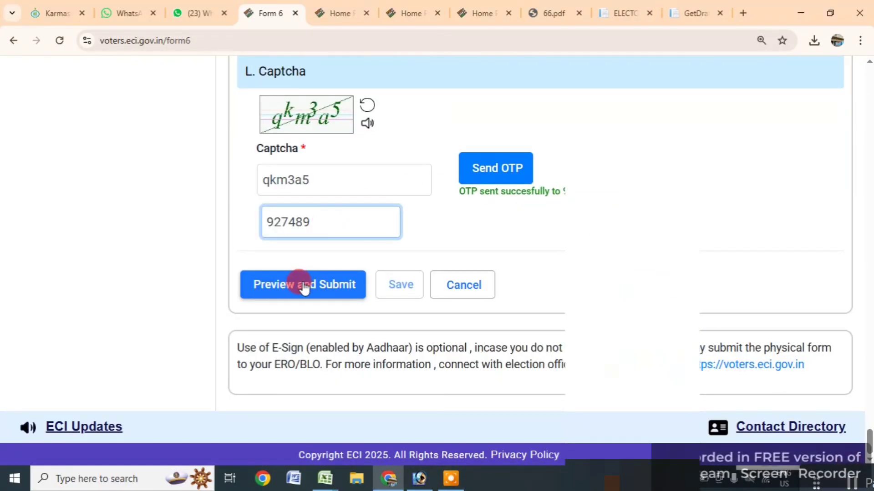
# - Review the Form 6 preview, choose eSign & Submit, and confirm YES
pyautogui.click(303, 286)
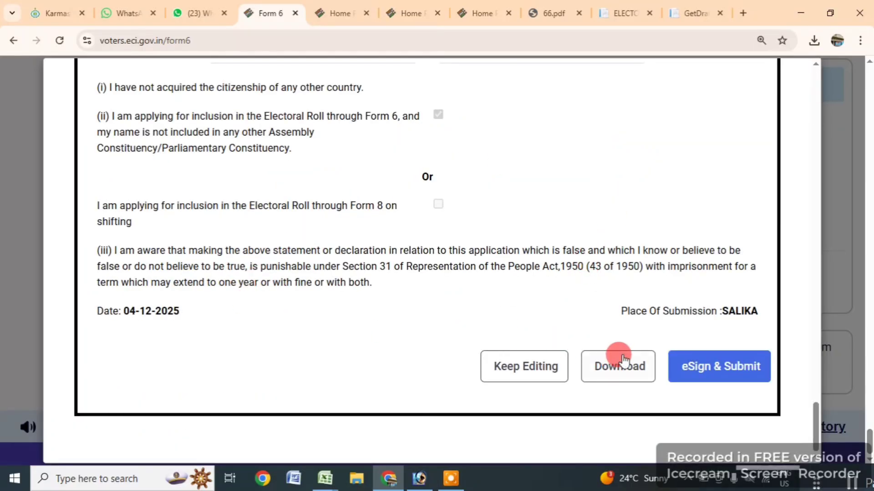
pyautogui.click(718, 375)
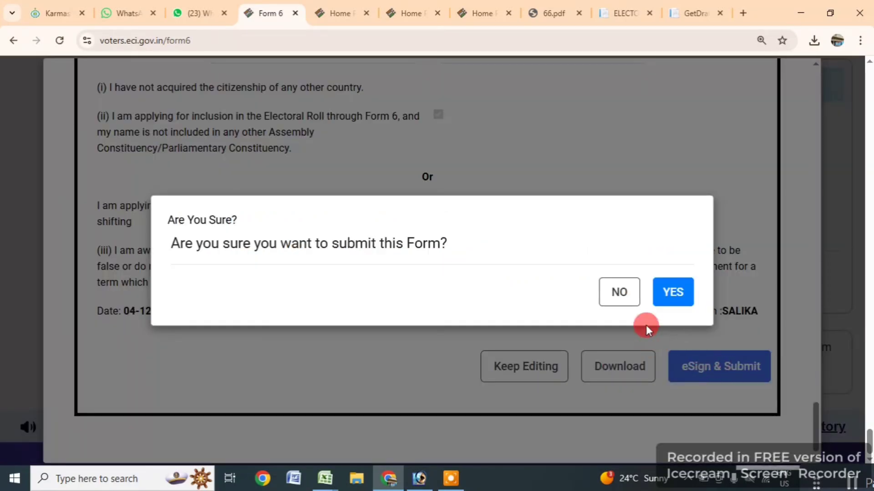
pyautogui.click(670, 294)
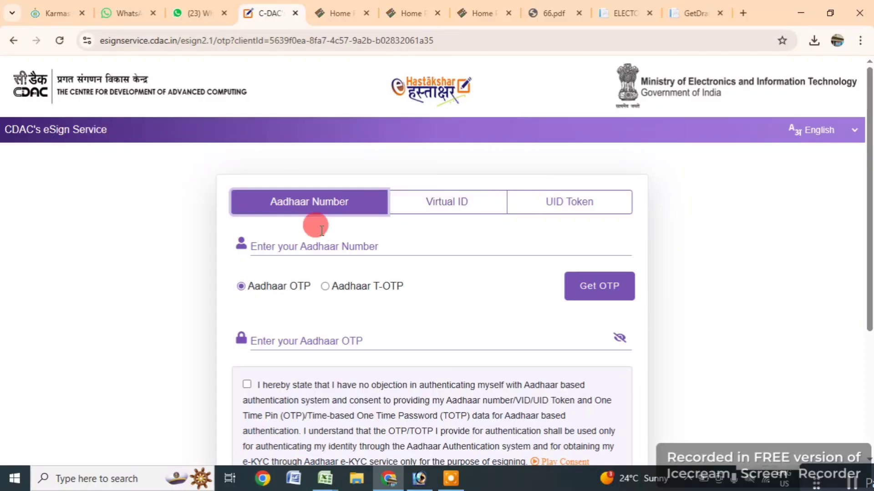
# - Enter the Aadhaar number and request an Aadhaar OTP for eSigning
pyautogui.click(290, 244)
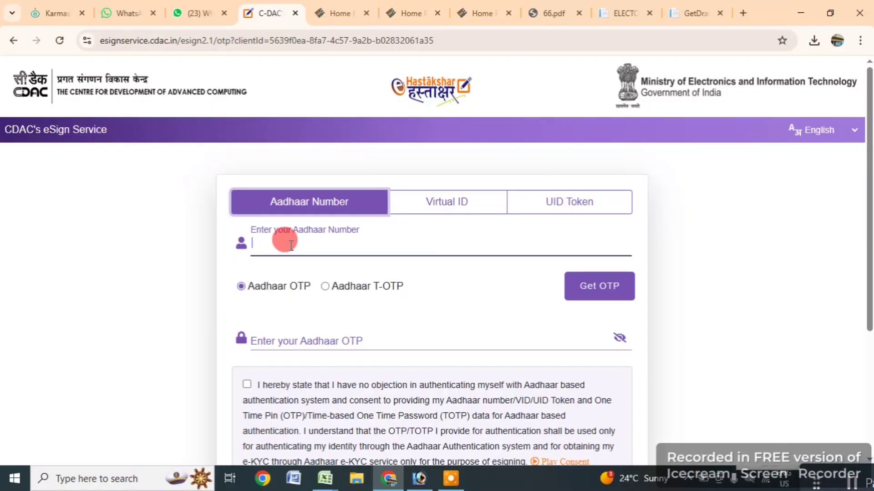
pyautogui.write('7706')
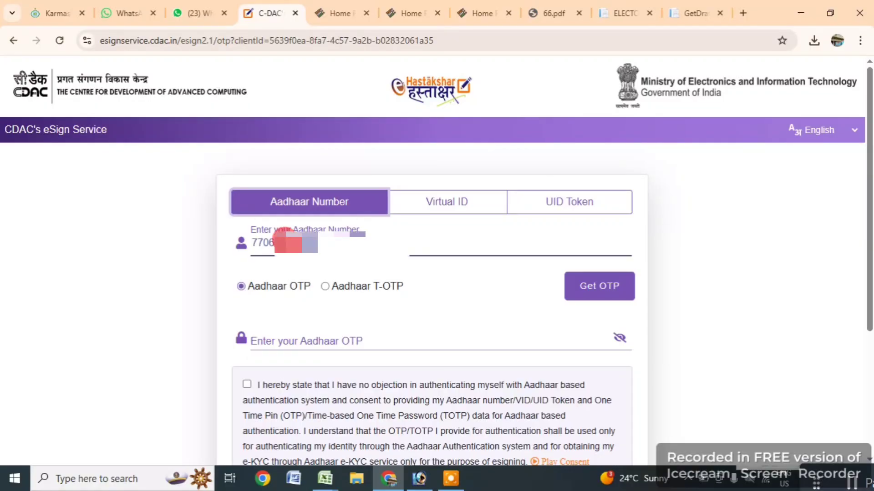
pyautogui.click(596, 291)
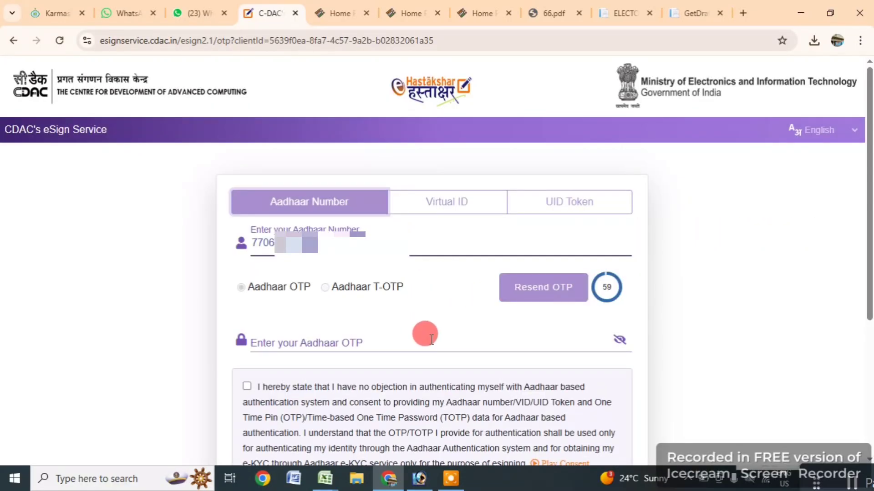
# - Enter the received Aadhaar OTP and submit to complete the eSign
pyautogui.click(328, 342)
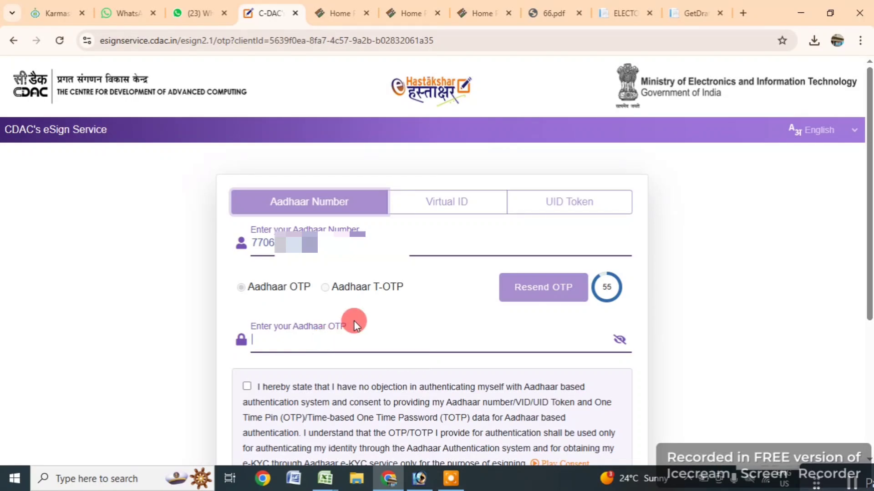
pyautogui.scroll(-1, 351, 321)
pyautogui.scroll(-2, 354, 264)
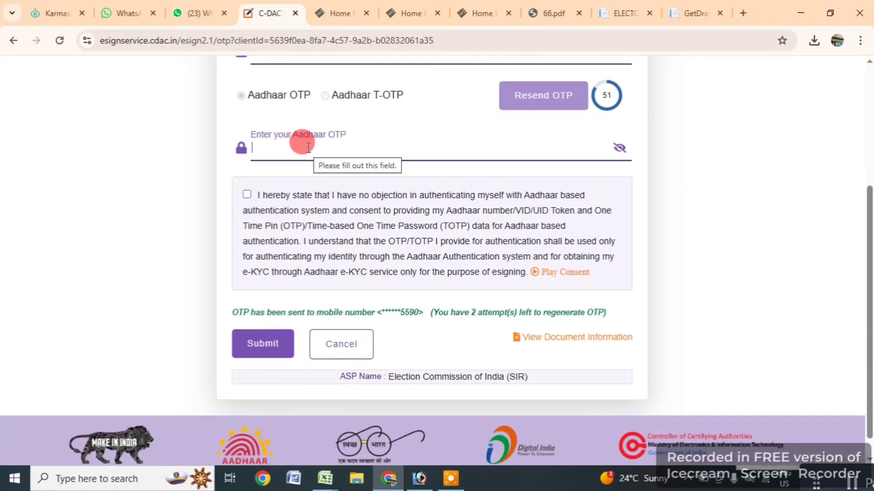
pyautogui.write('••')
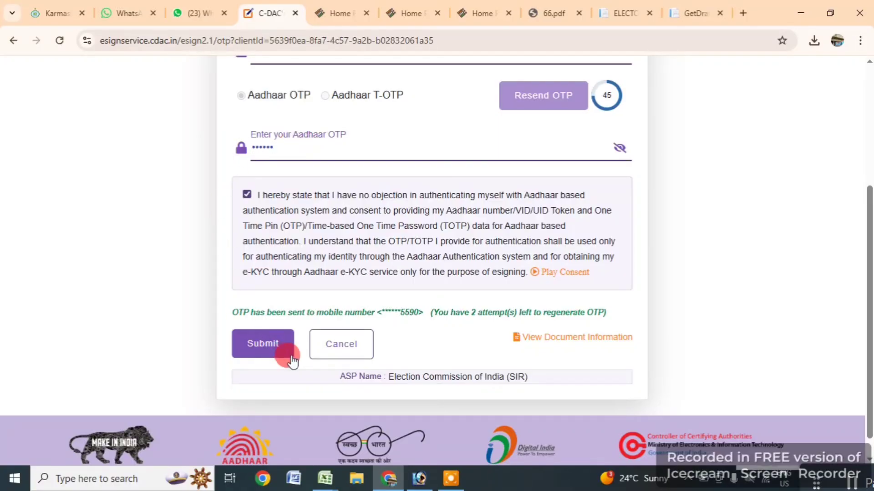
pyautogui.click(260, 345)
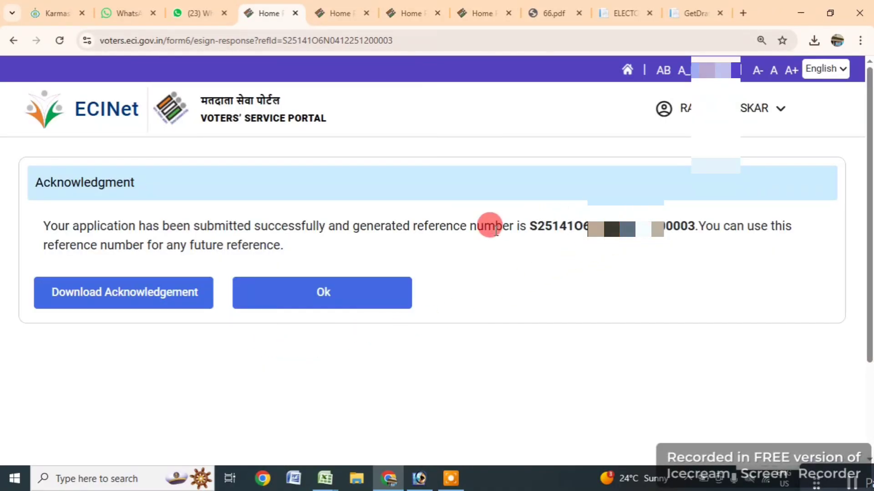
# - Download the acknowledgement PDF, save it to the Desktop, and dismiss with Ok
pyautogui.click(136, 298)
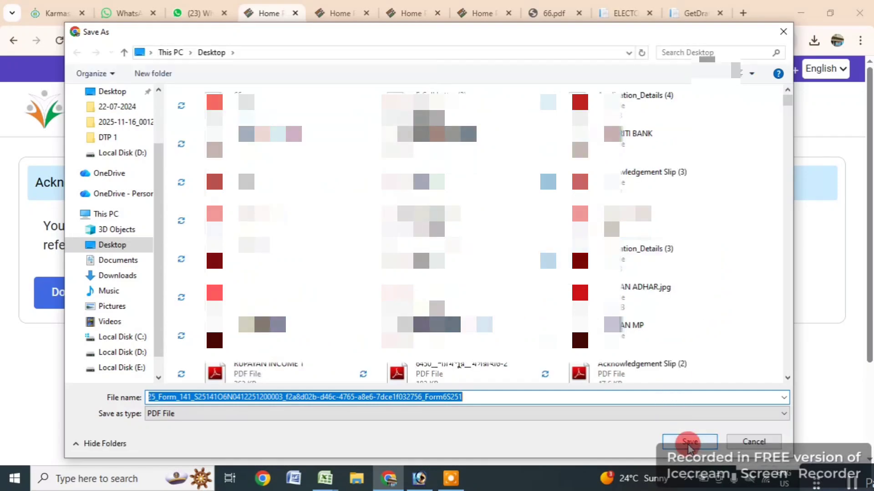
pyautogui.click(685, 443)
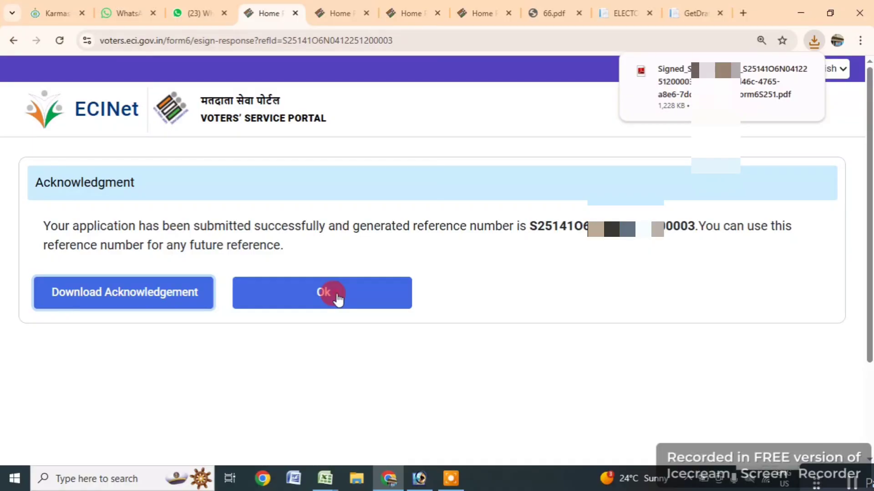
pyautogui.click(336, 293)
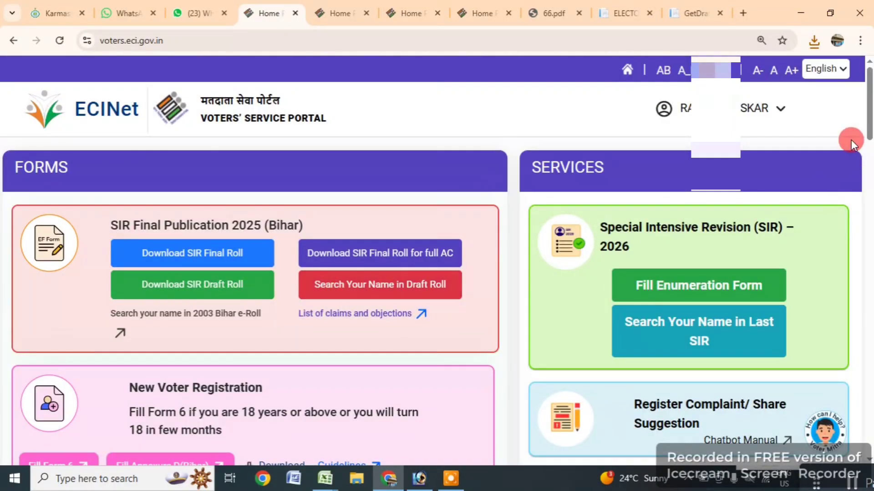
# - Open the signed Form 6 PDF from Chrome's downloads and scroll through its pages
pyautogui.click(815, 43)
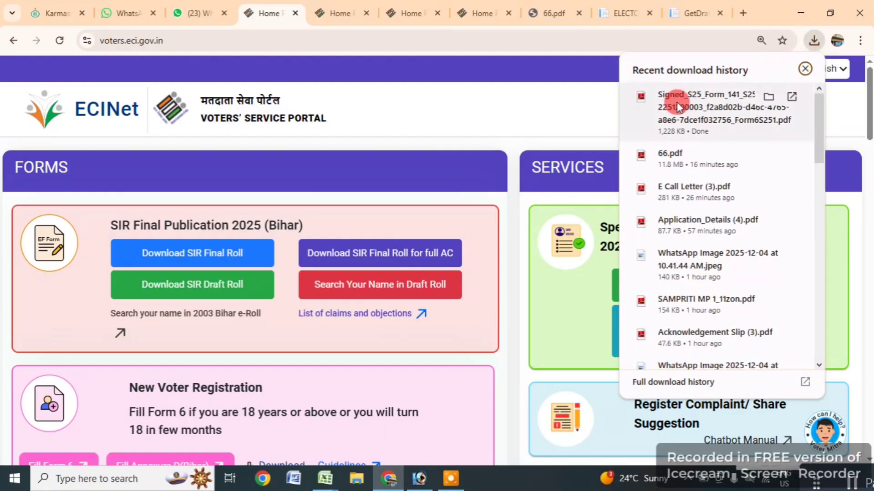
pyautogui.click(711, 106)
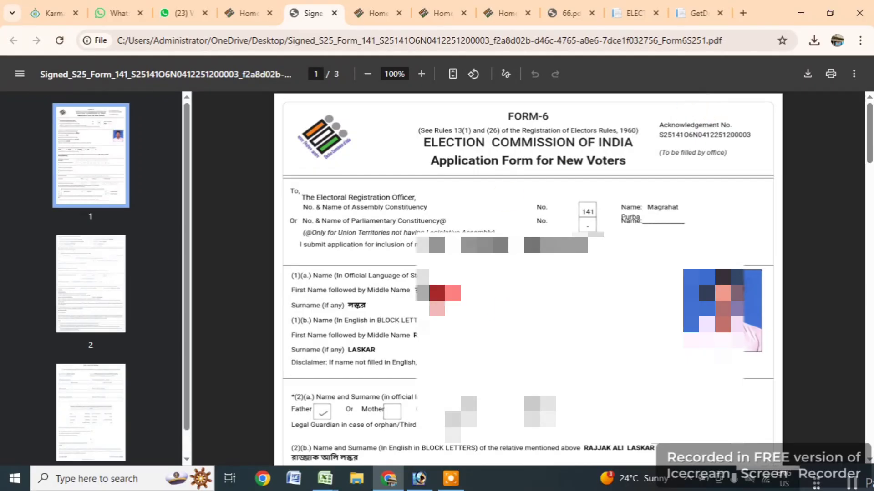
pyautogui.scroll(-2, 500, 298)
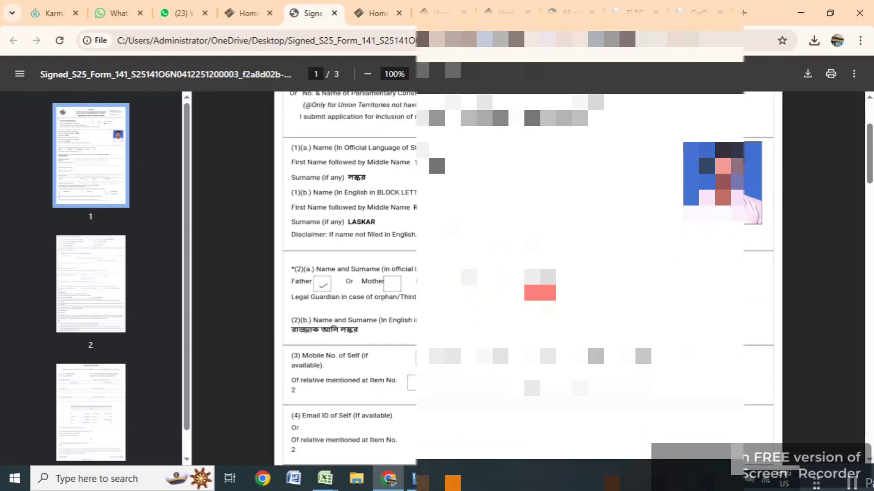
pyautogui.scroll(2, 540, 293)
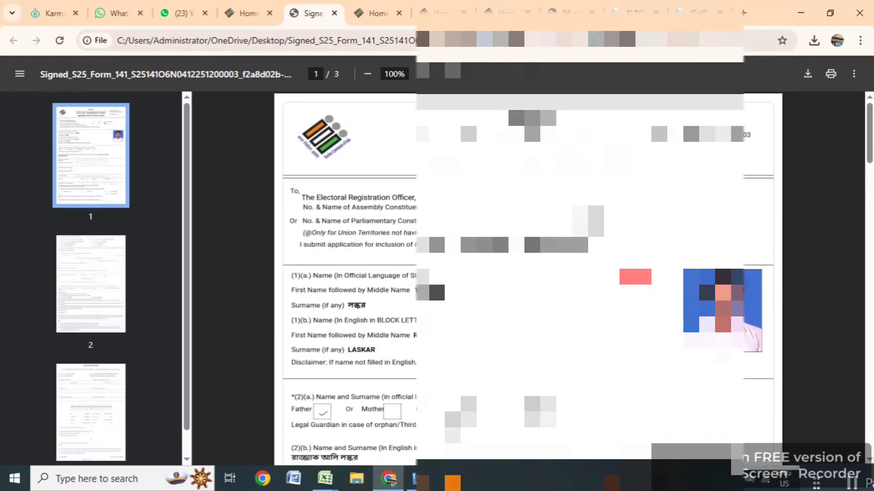
pyautogui.scroll(-20, 528, 278)
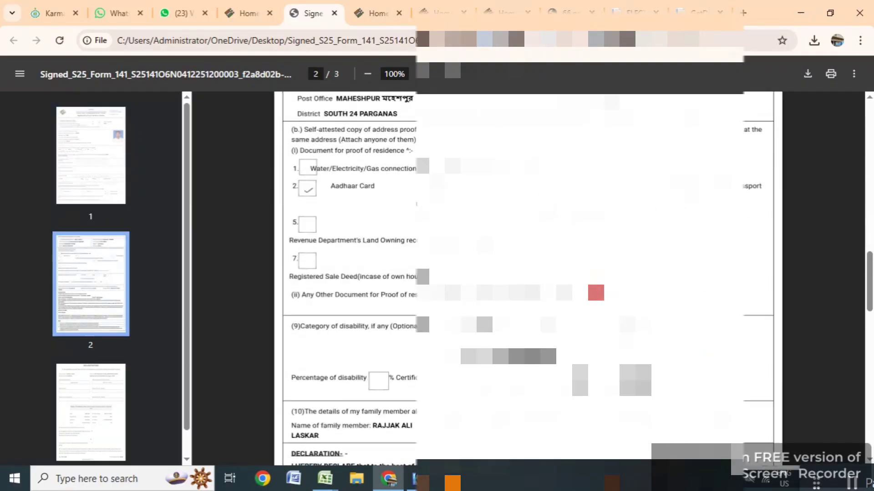
pyautogui.scroll(-6, 528, 277)
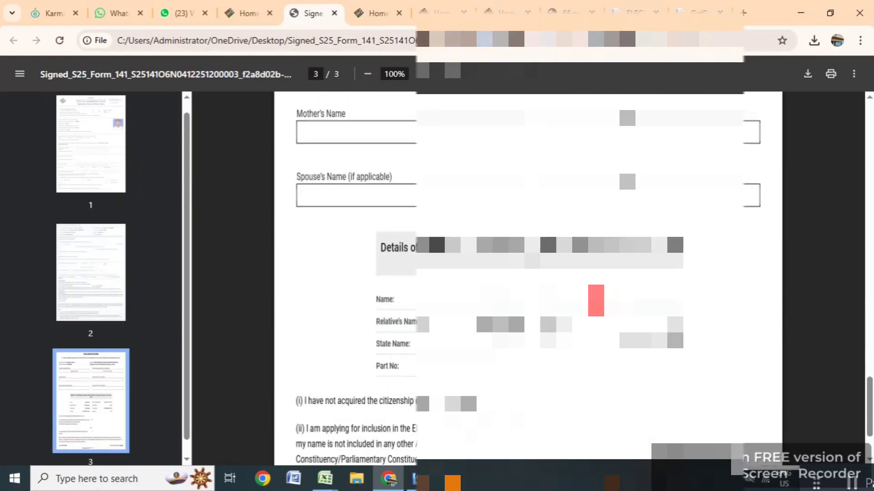
pyautogui.scroll(15, 528, 277)
pyautogui.scroll(6, 527, 278)
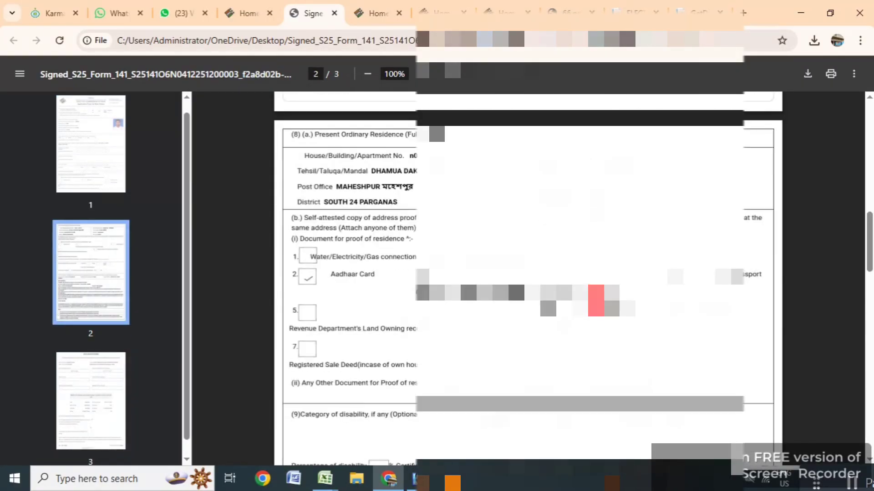
pyautogui.scroll(-20, 528, 278)
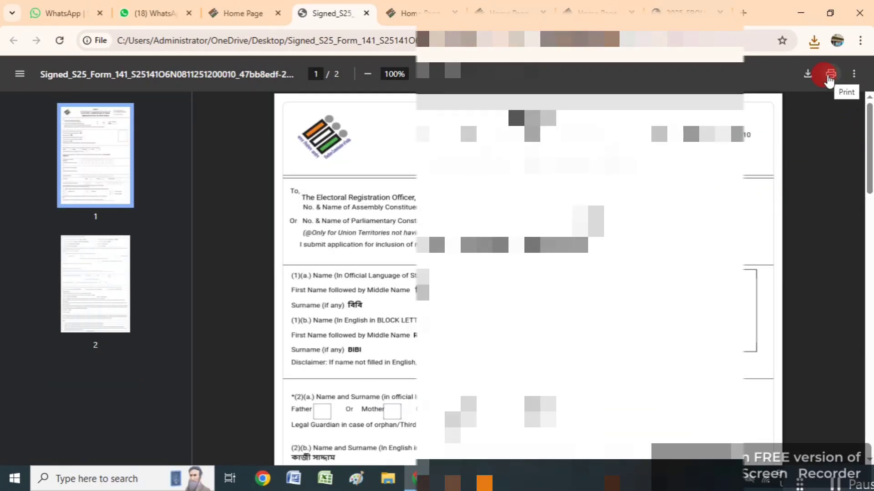
# - Print one colour copy of all pages on the EPSON L3250 Series printer
pyautogui.click(829, 74)
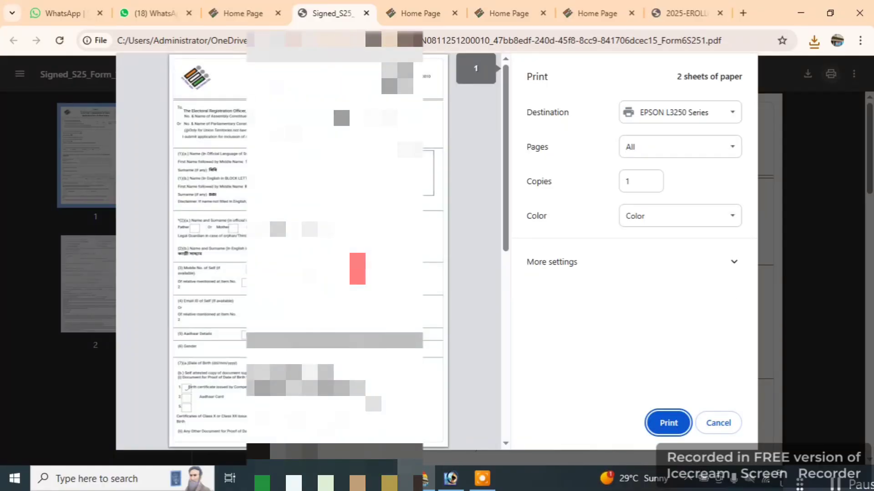
pyautogui.scroll(-10, 358, 332)
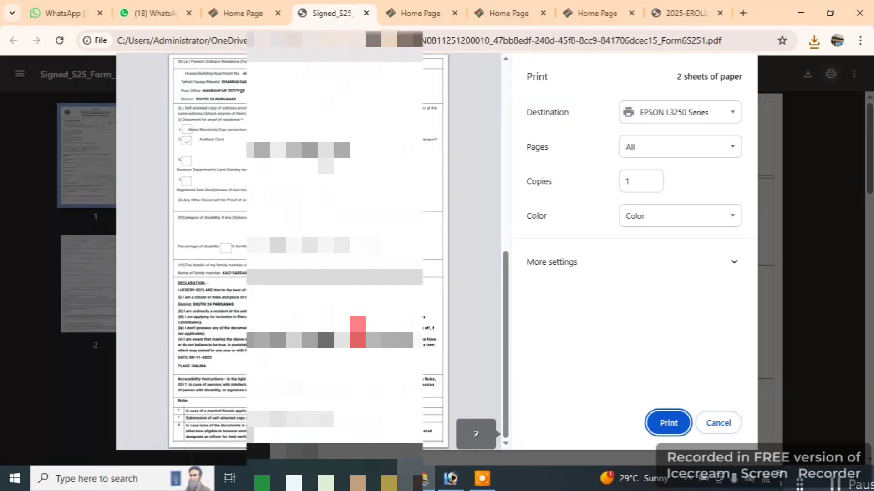
pyautogui.scroll(10, 335, 251)
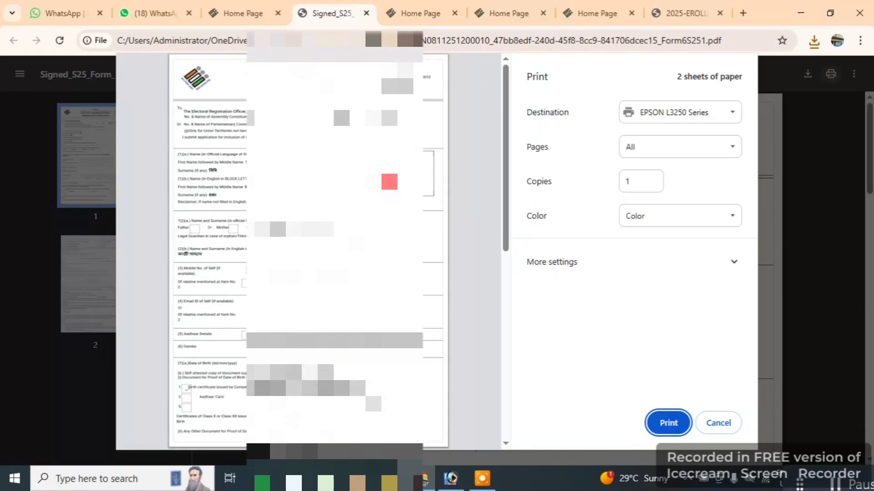
pyautogui.click(667, 423)
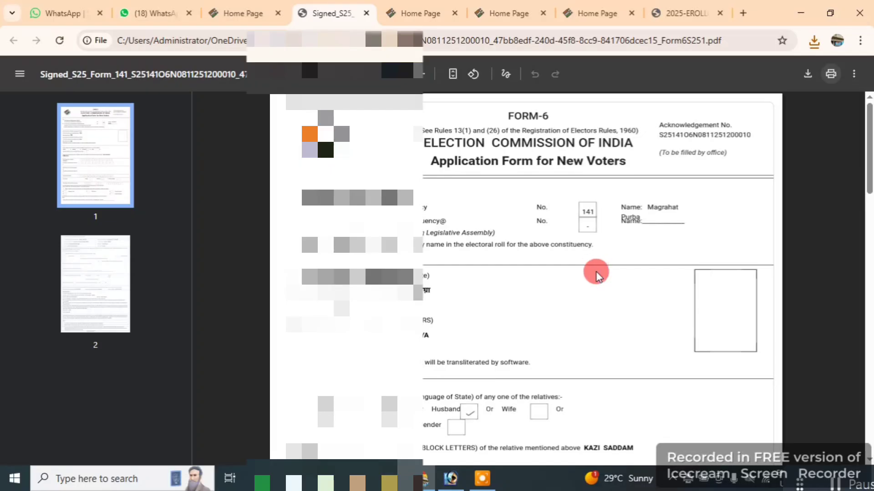